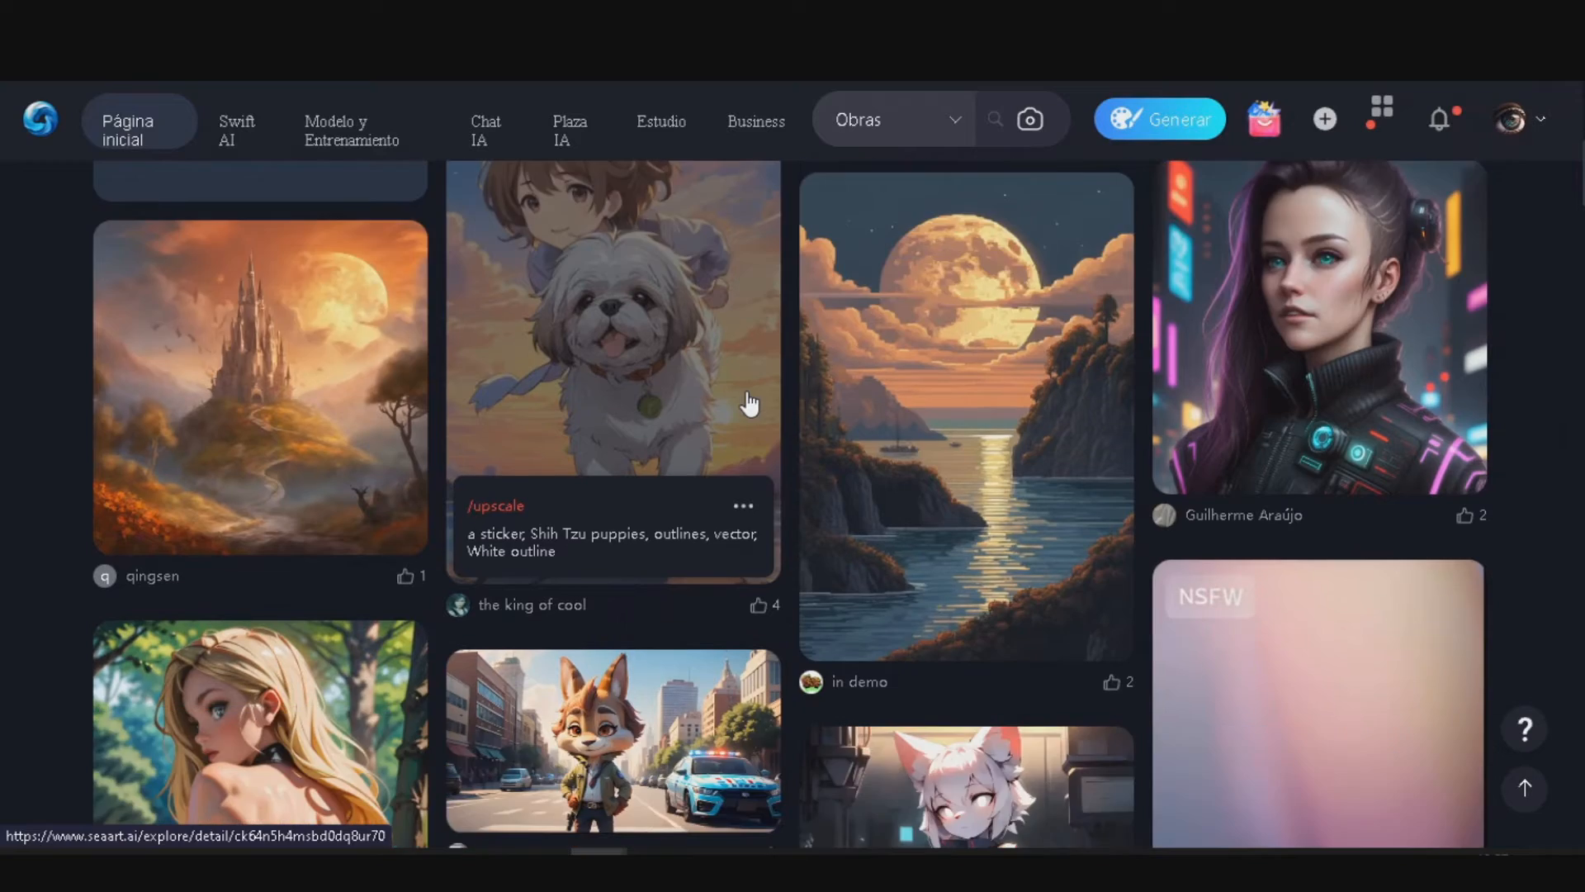
Step: Browse the community artworks in the home page gallery and return to the start of the feed
scroll(748, 403, down, 10)
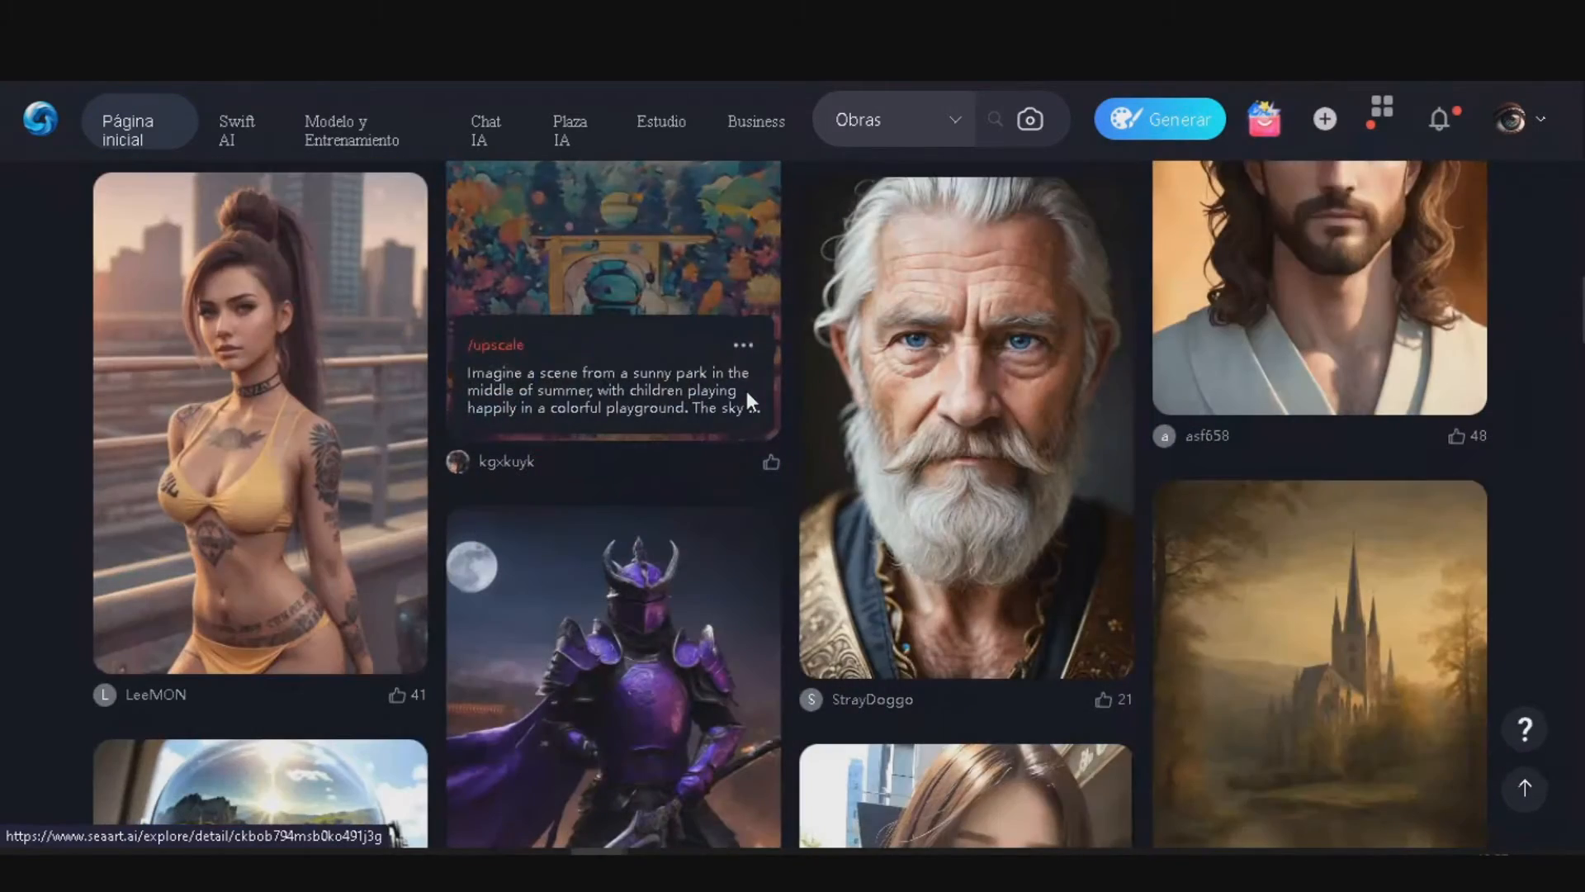
scroll(746, 390, down, 5)
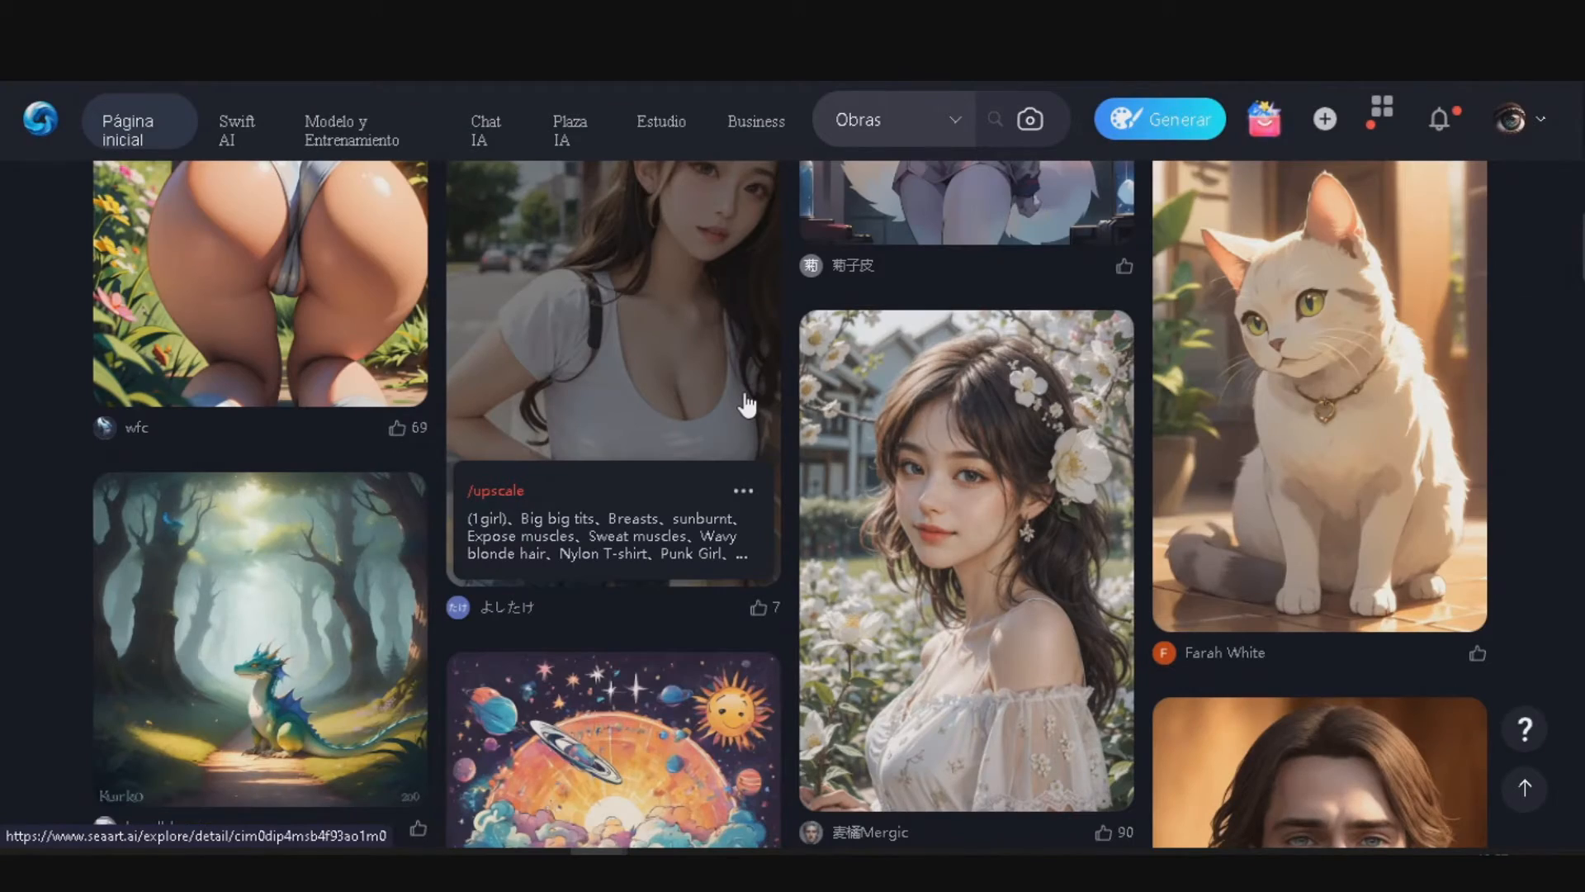
scroll(746, 404, down, 3)
scroll(747, 405, up, 14)
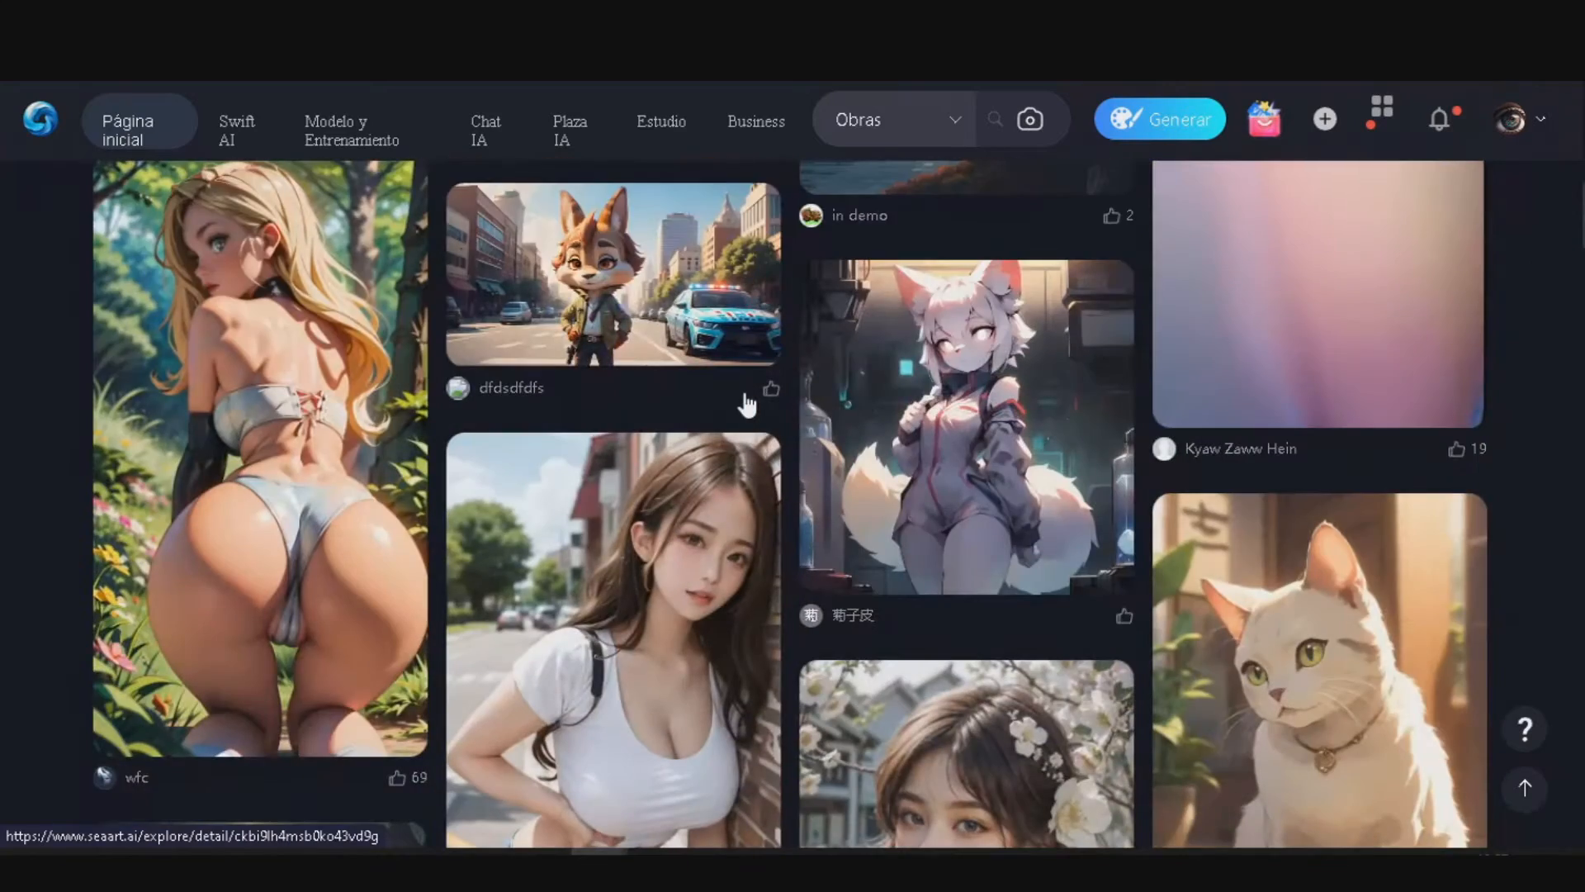
scroll(747, 404, up, 3)
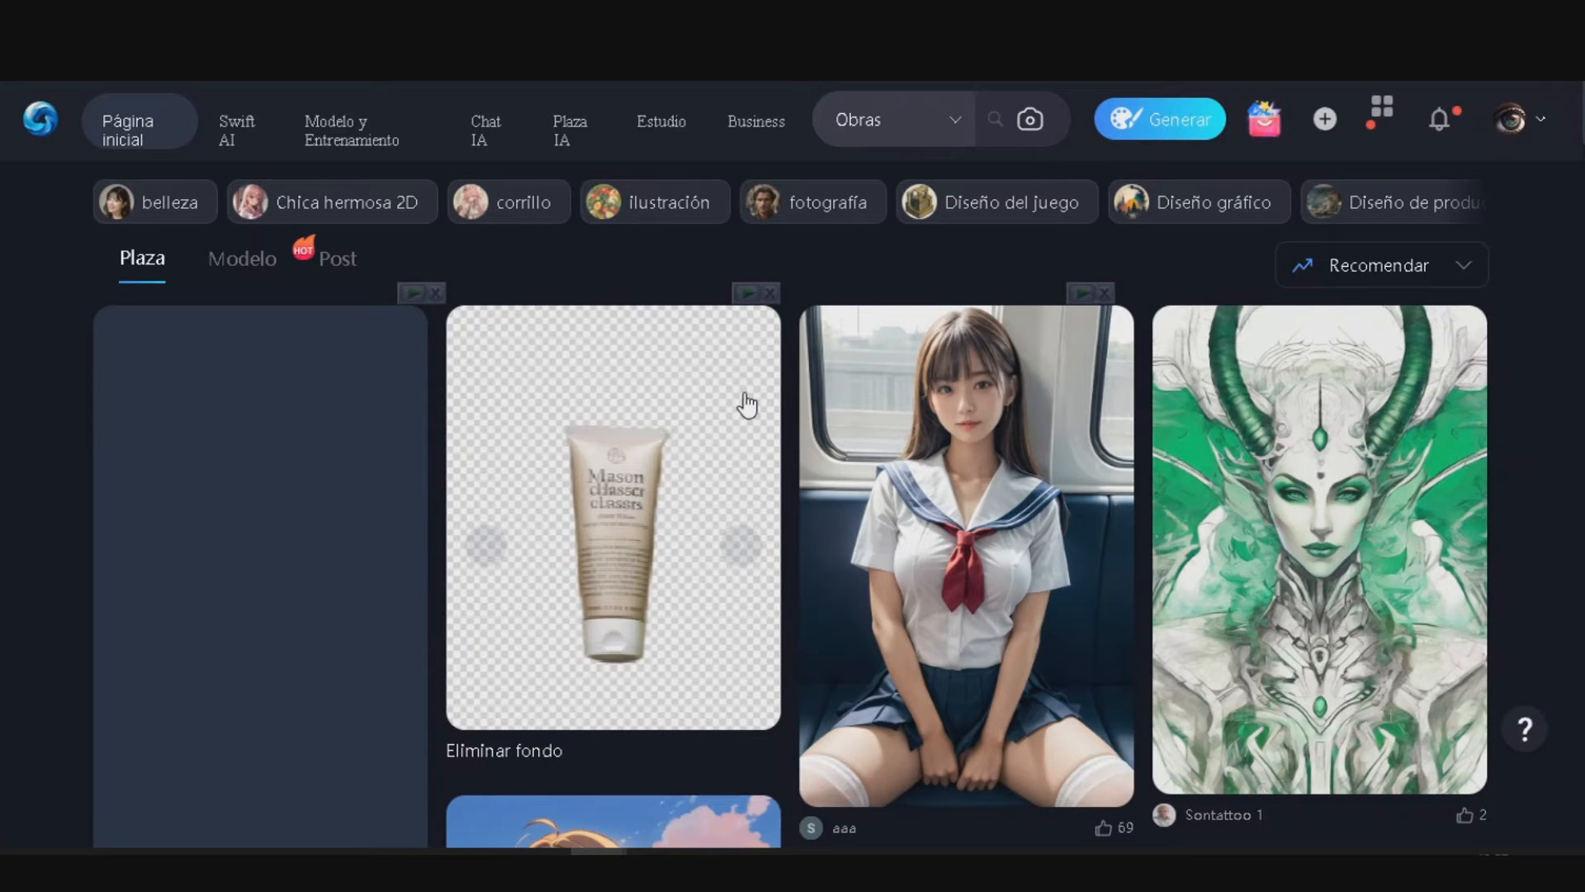
scroll(747, 405, down, 3)
scroll(747, 405, up, 3)
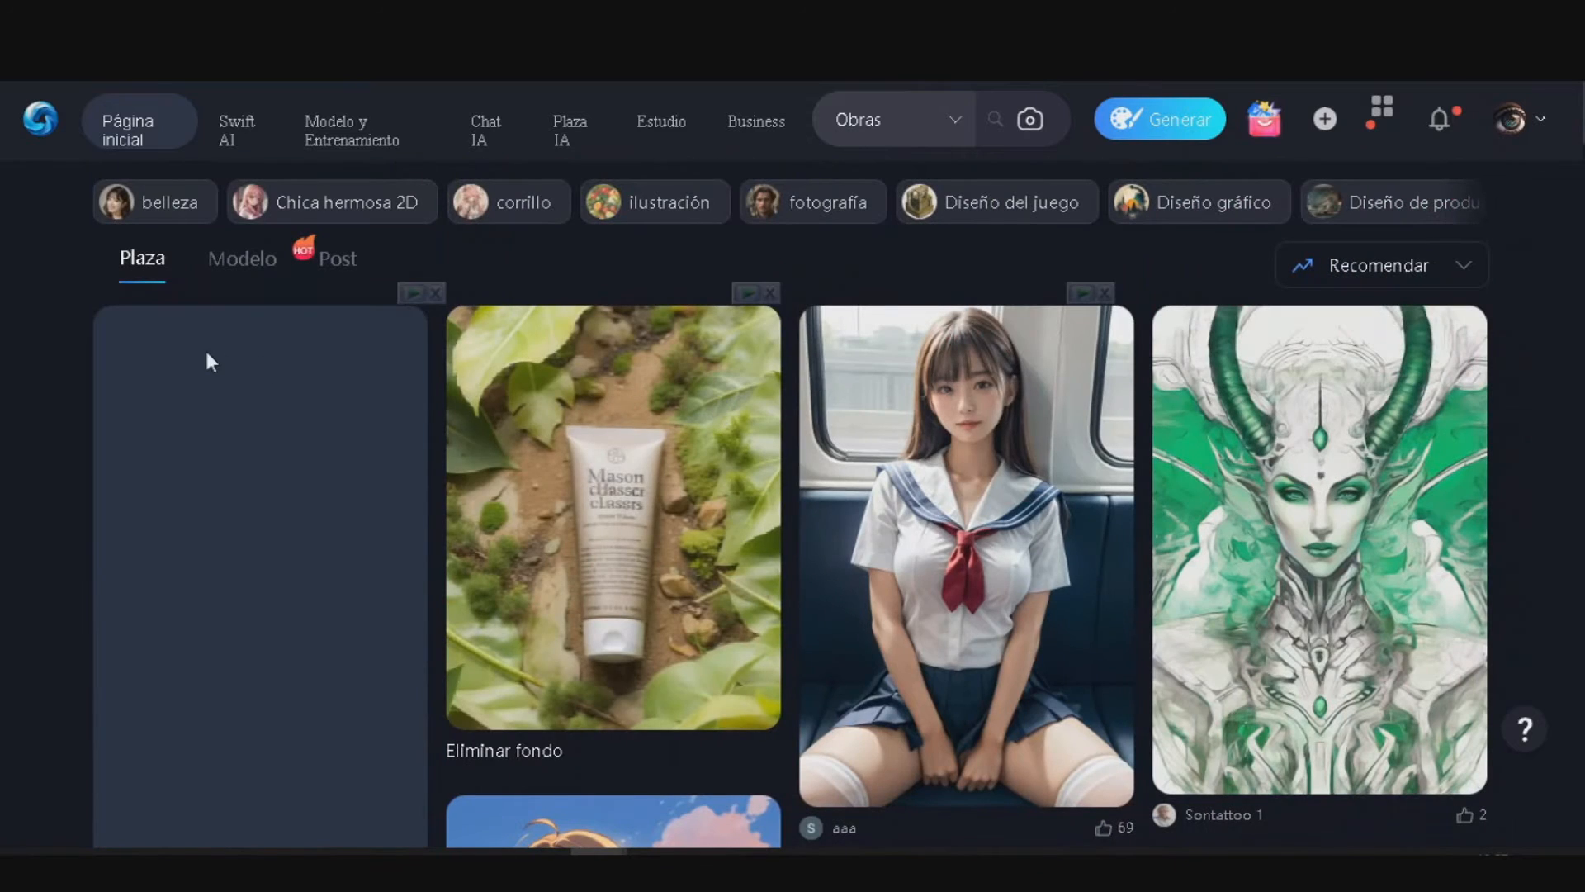
Step: Show models instead of artworks in the gallery and filter them to the SDXL 1.0 base model
click(237, 280)
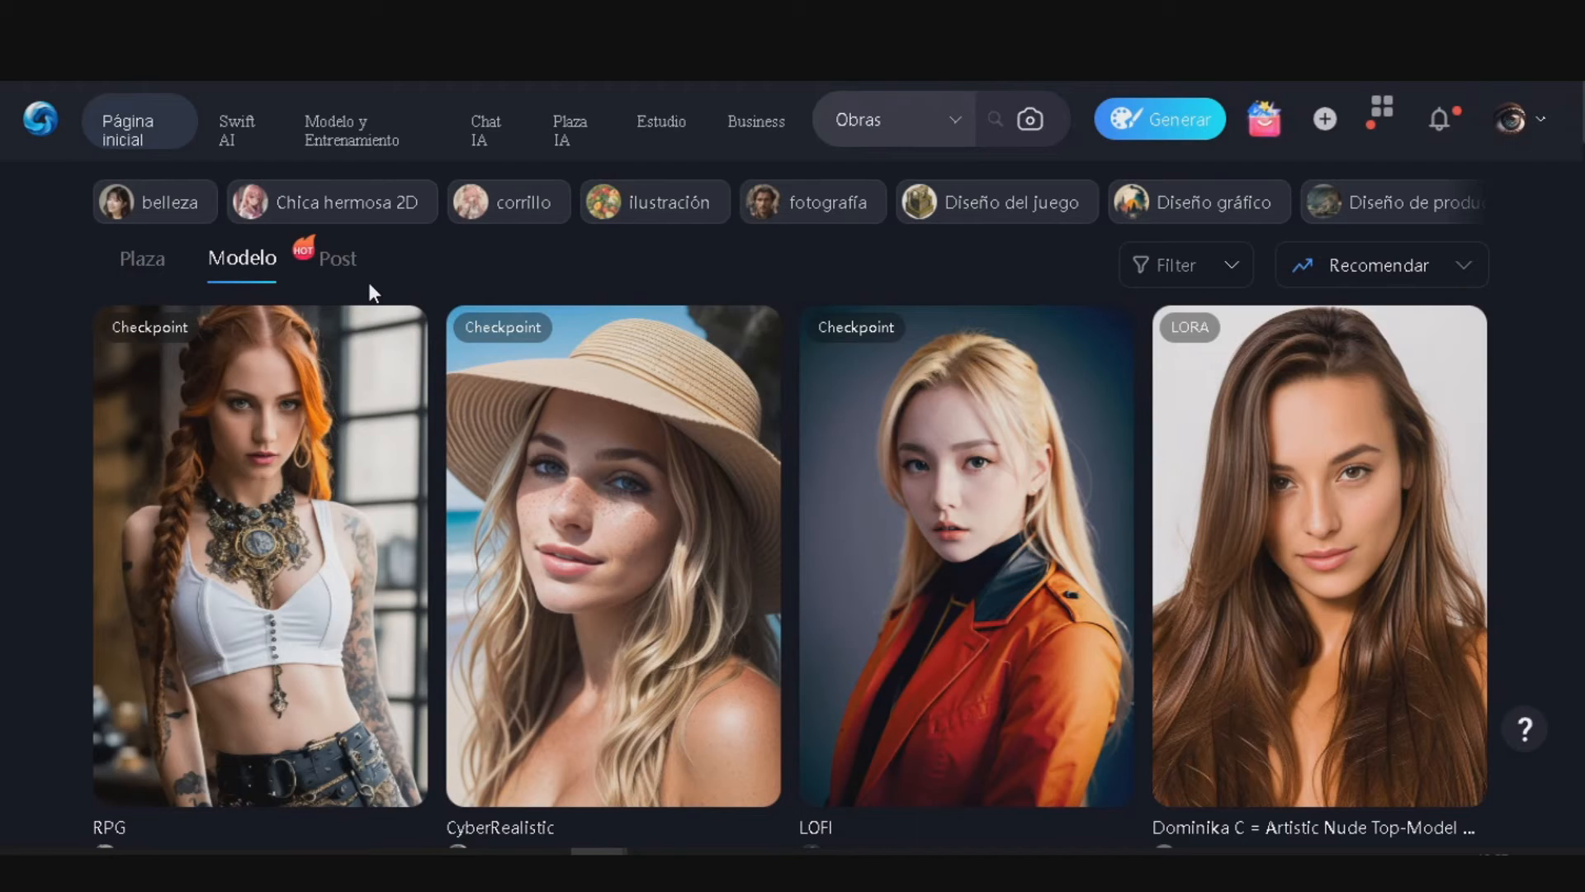
scroll(958, 458, down, 4)
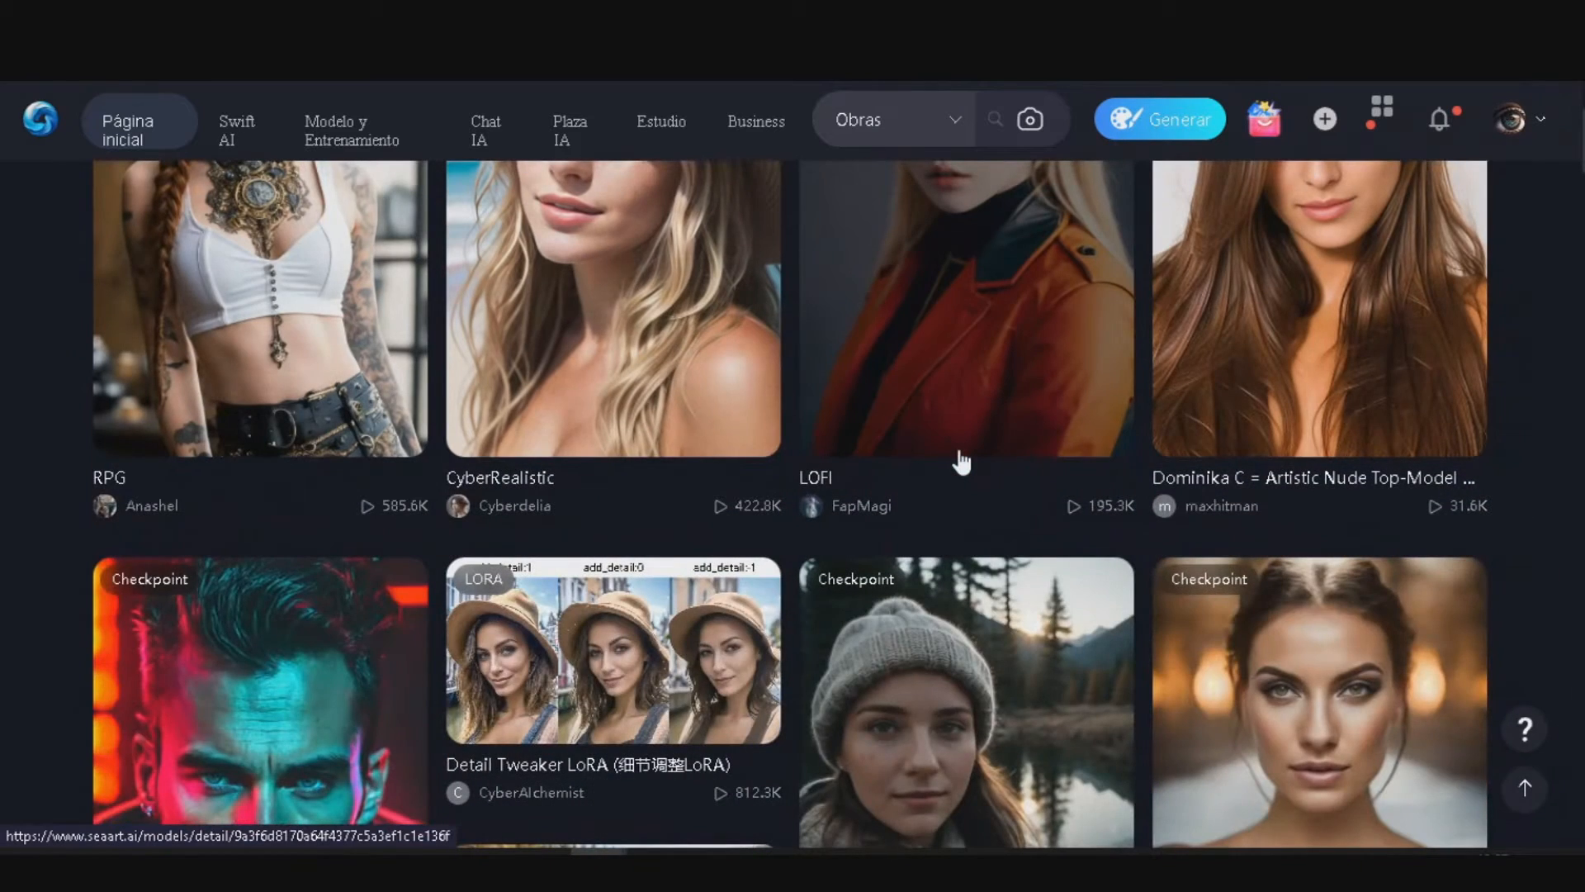
scroll(962, 462, up, 4)
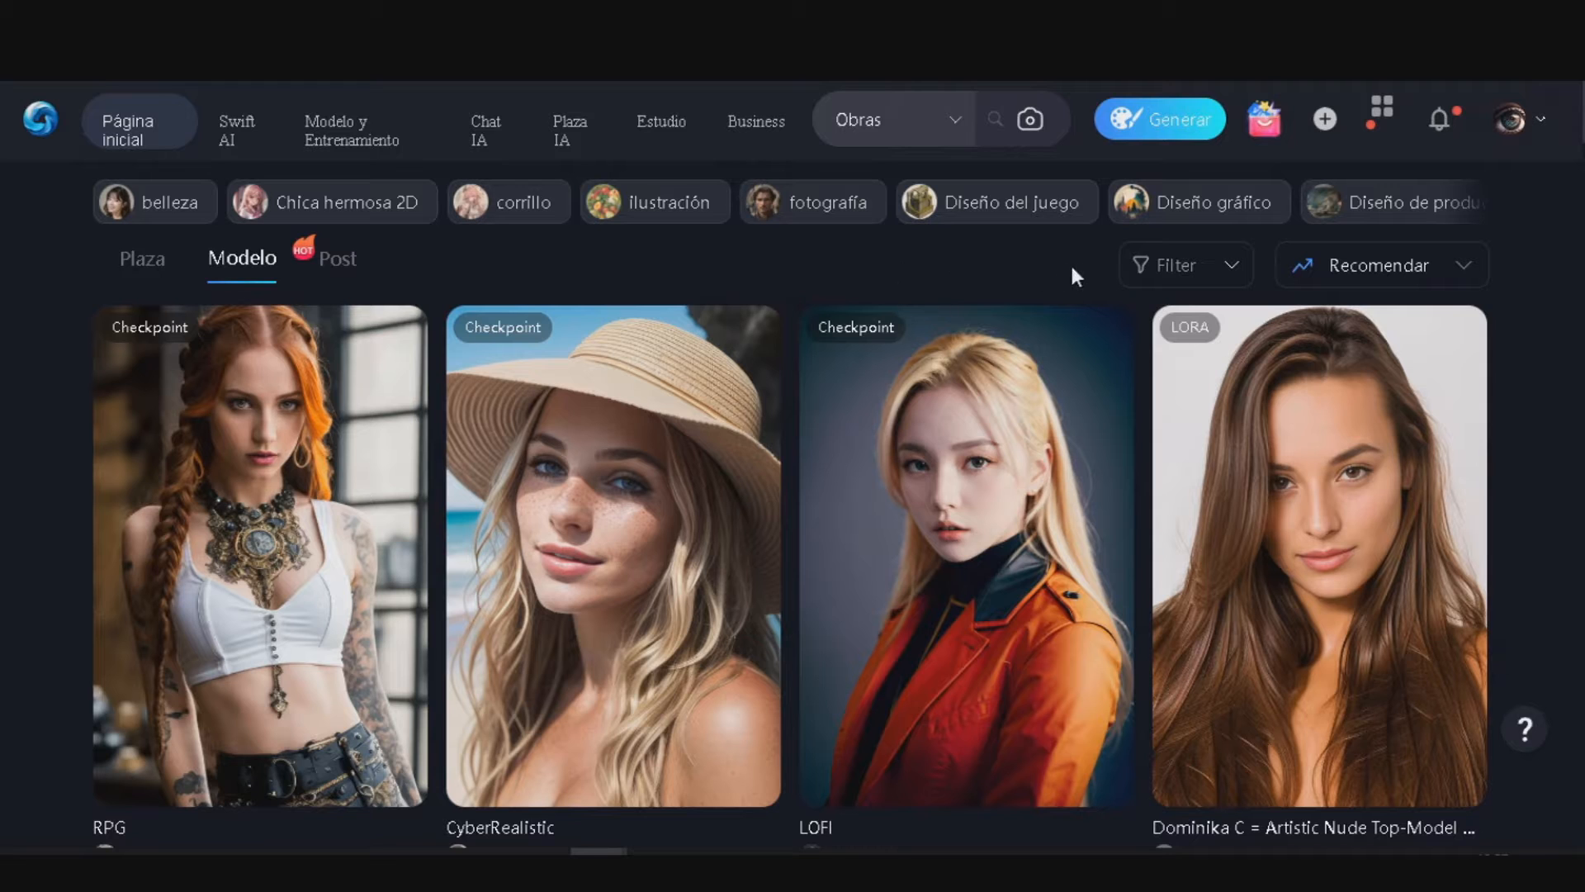
click(1197, 276)
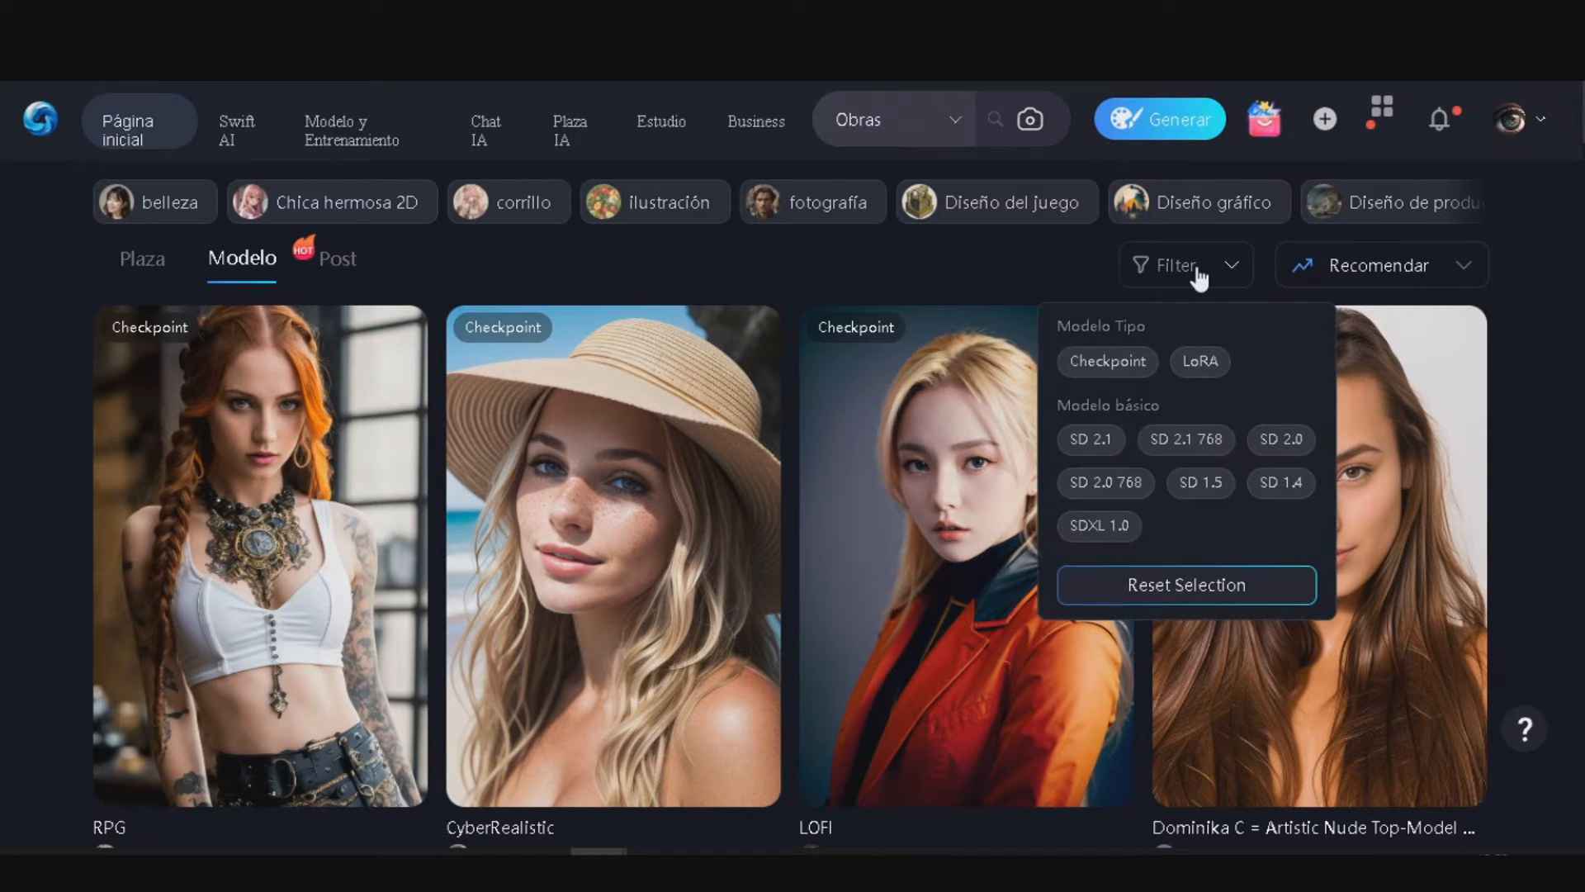
click(1103, 525)
Step: Browse the filtered models and open the details of the [SDXL] People Photography checkpoint
scroll(1549, 345, down, 4)
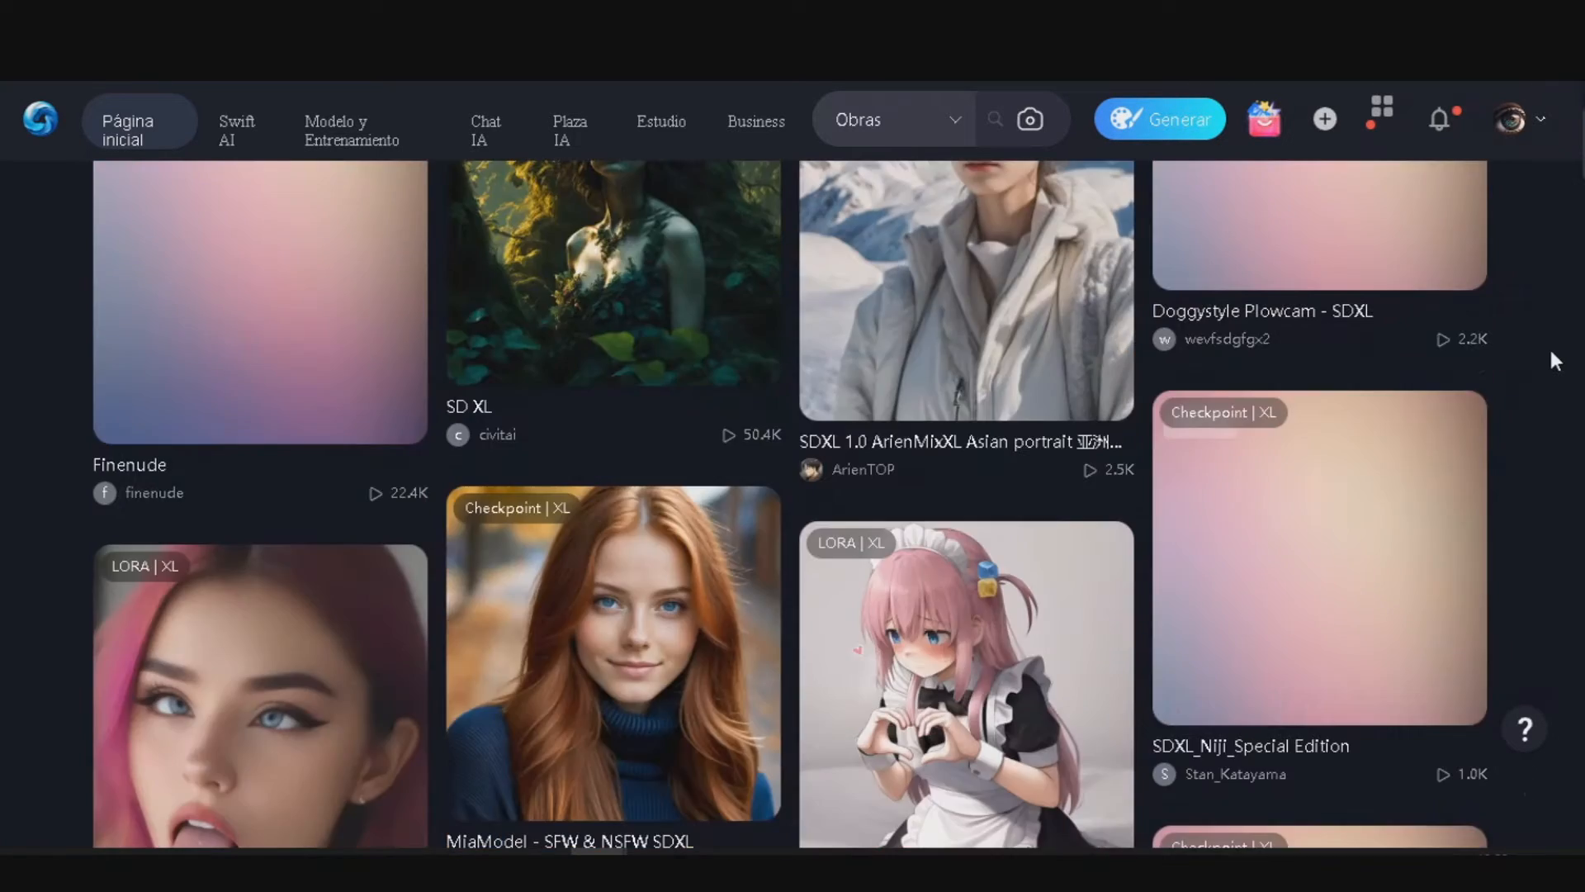
scroll(1549, 345, down, 5)
scroll(1548, 345, down, 4)
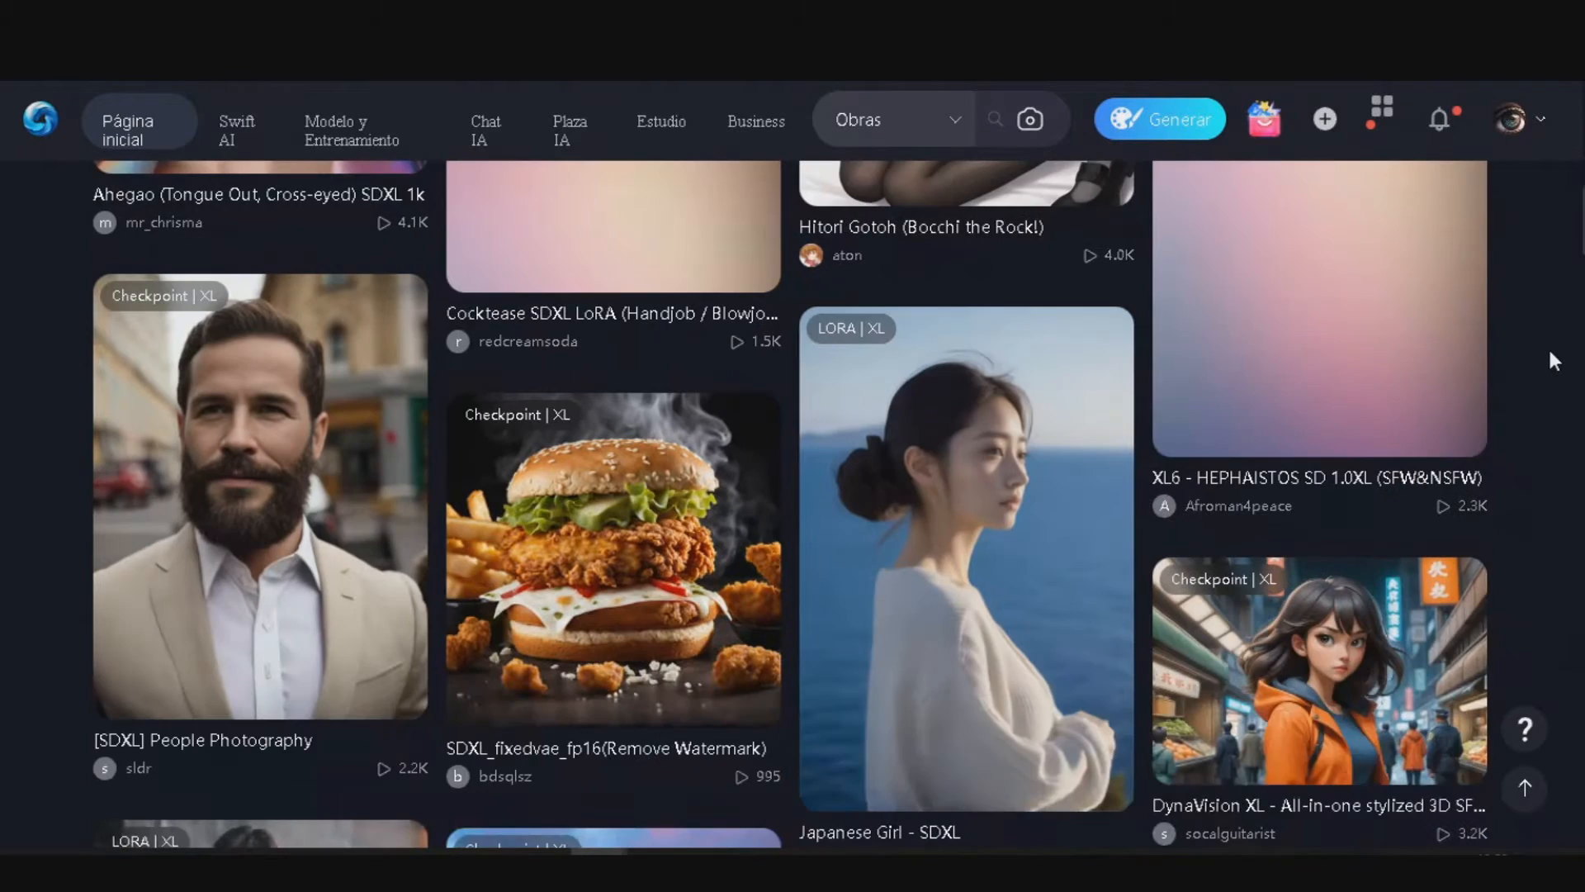
scroll(6, 400, up, 10)
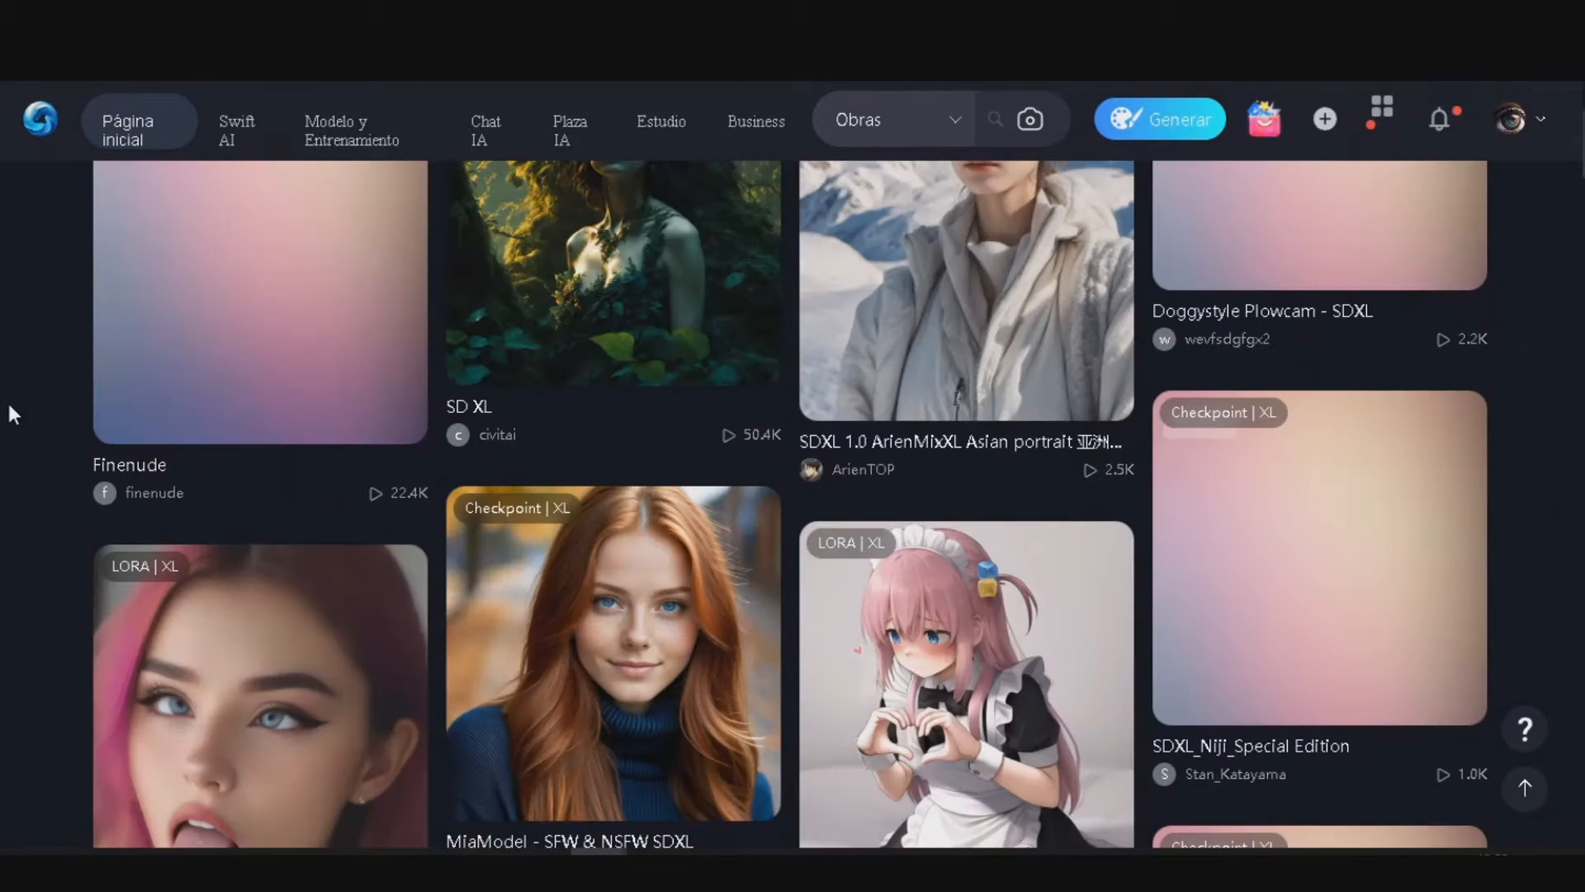
scroll(7, 396, down, 7)
scroll(7, 396, down, 4)
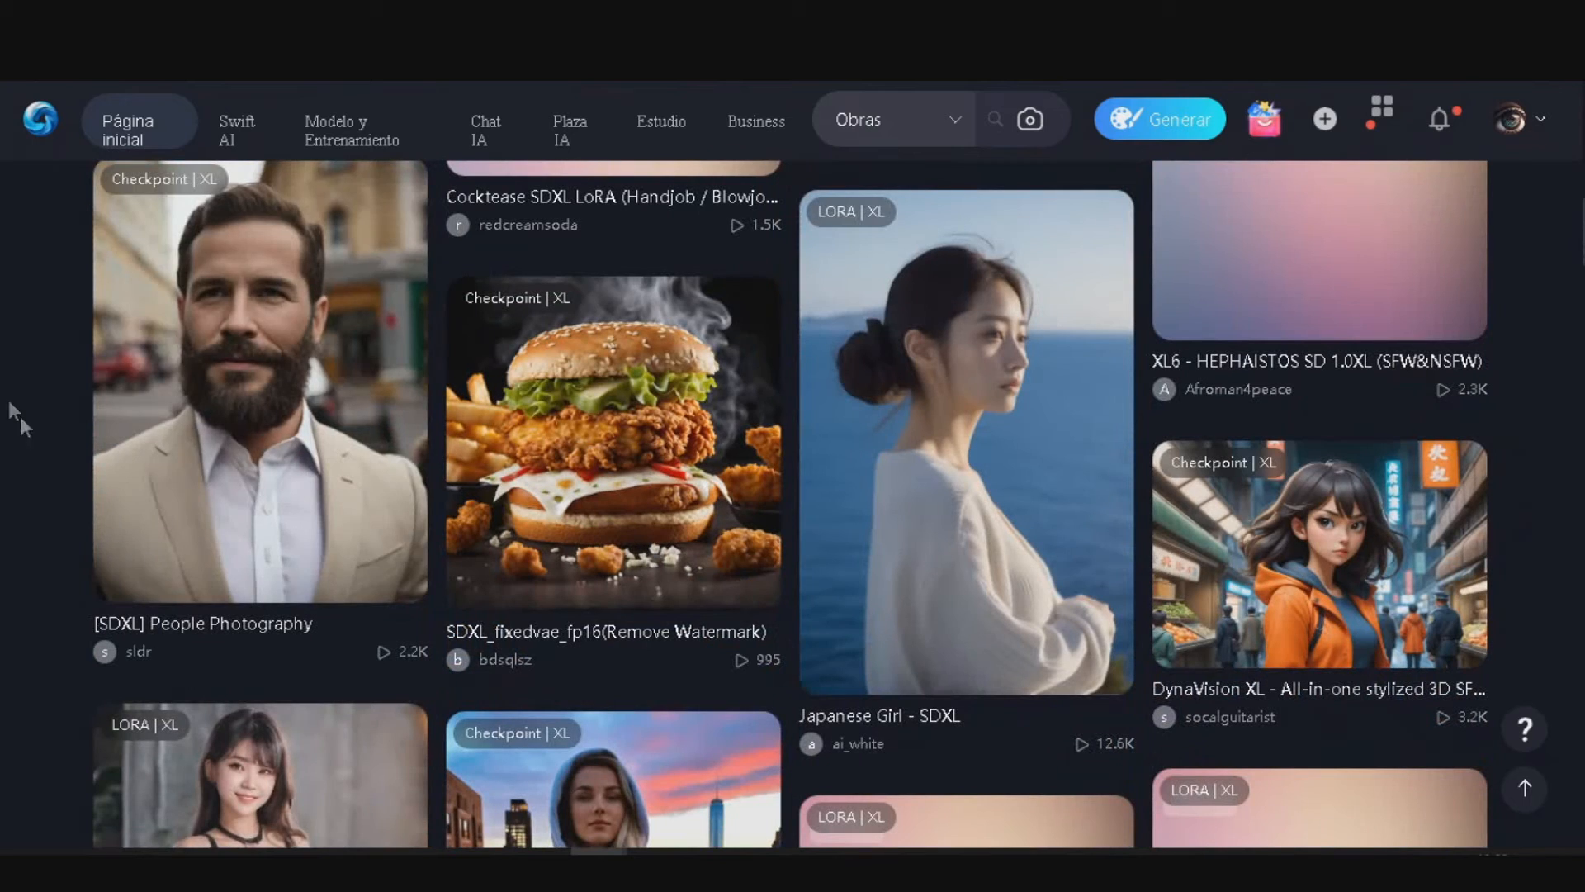
click(247, 432)
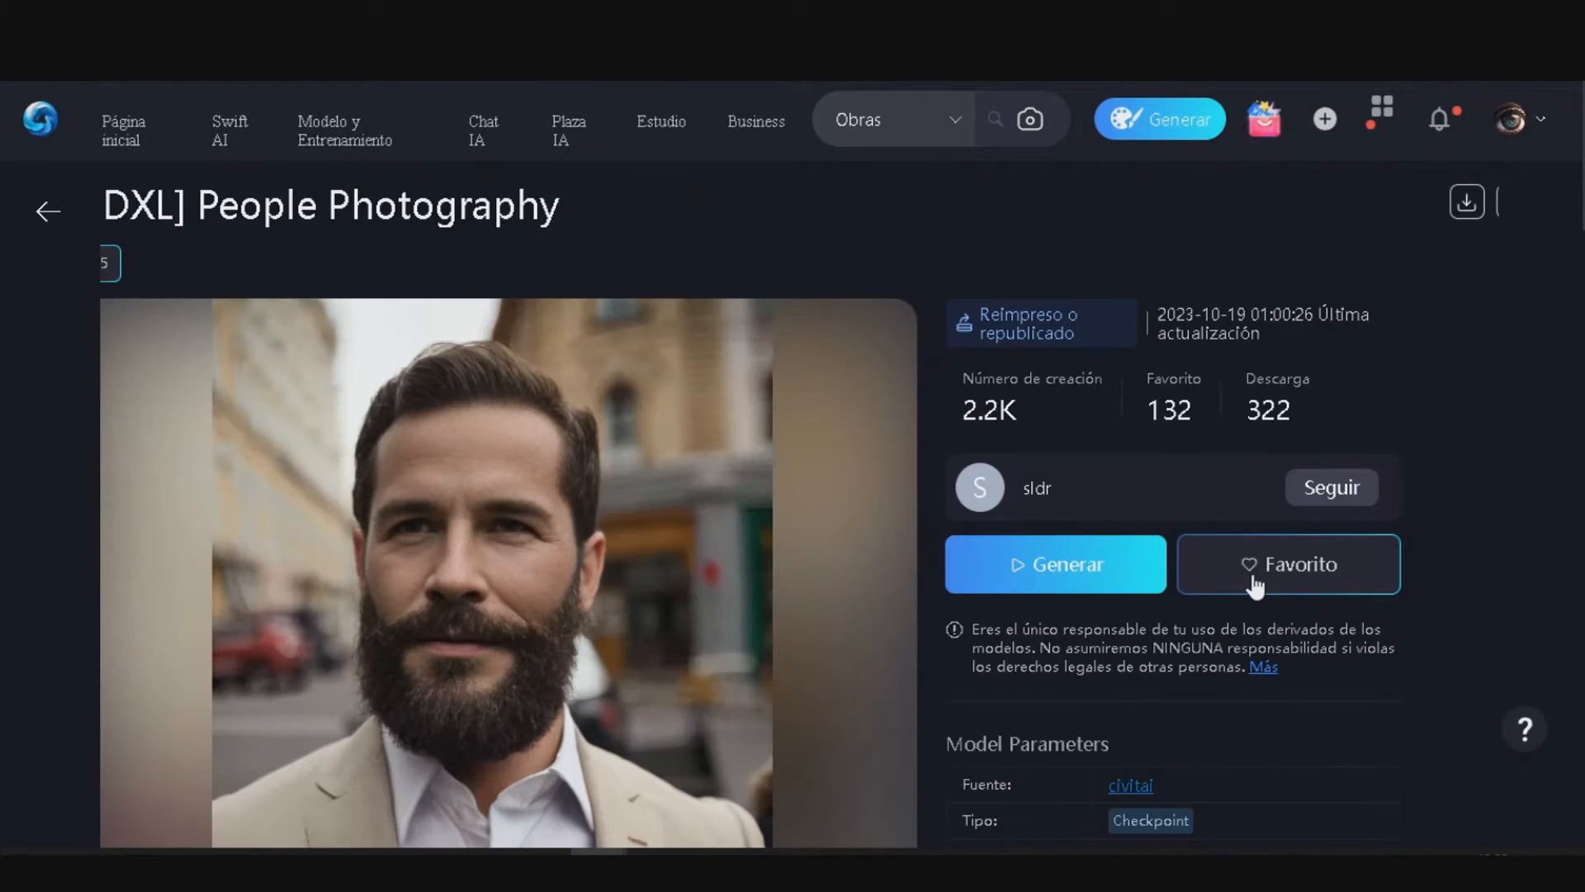
Step: Check the checkpoint's model parameters and start a generation with [SDXL] People Photography
scroll(1251, 582, down, 3)
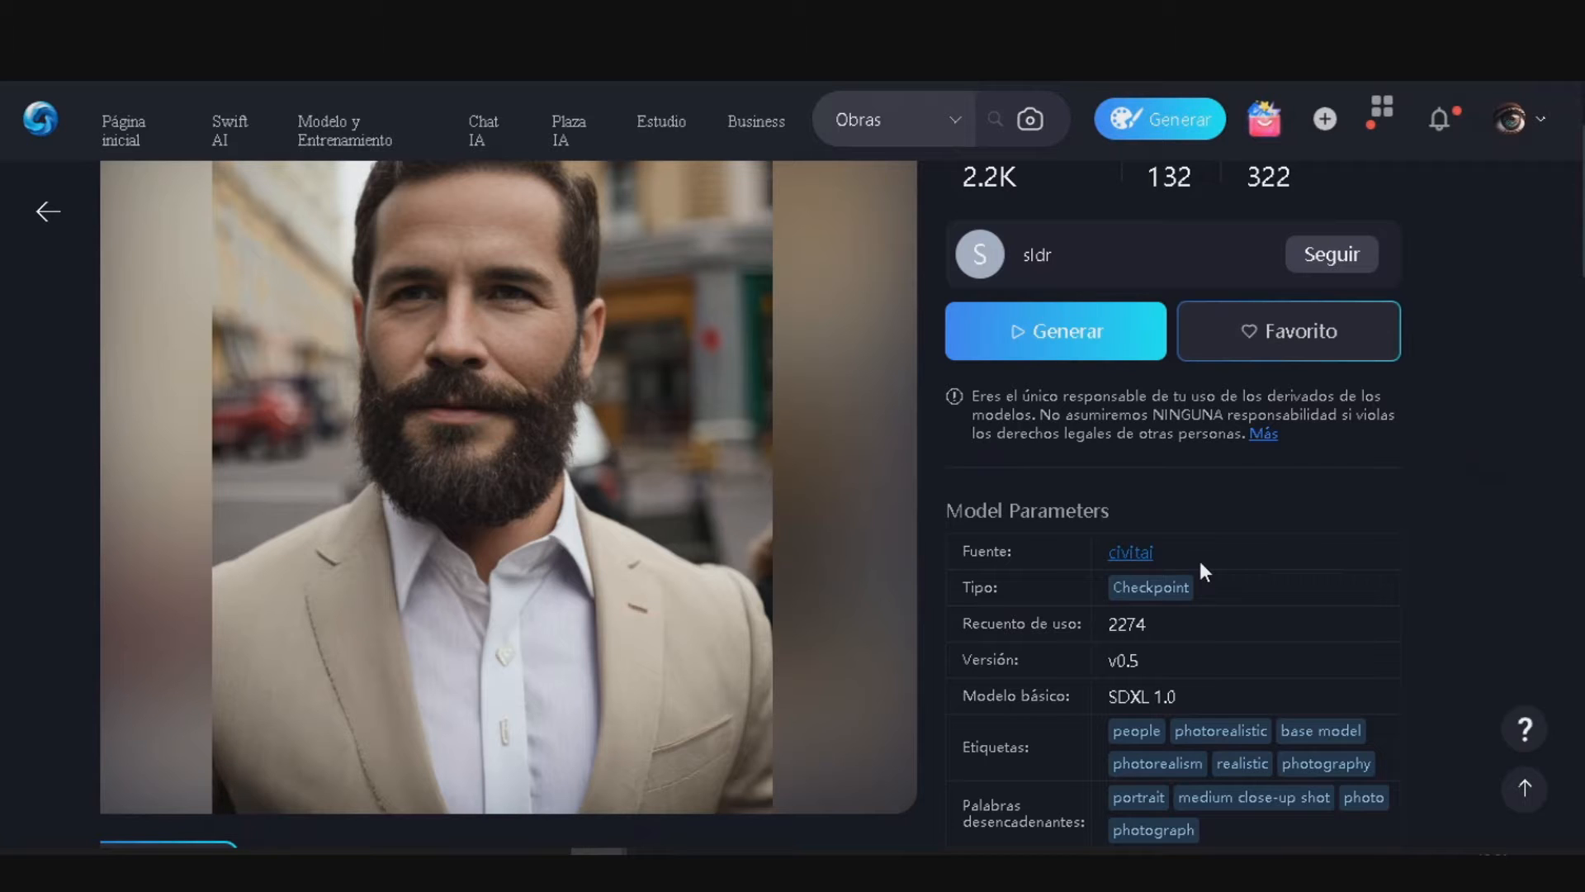
scroll(1202, 560, up, 2)
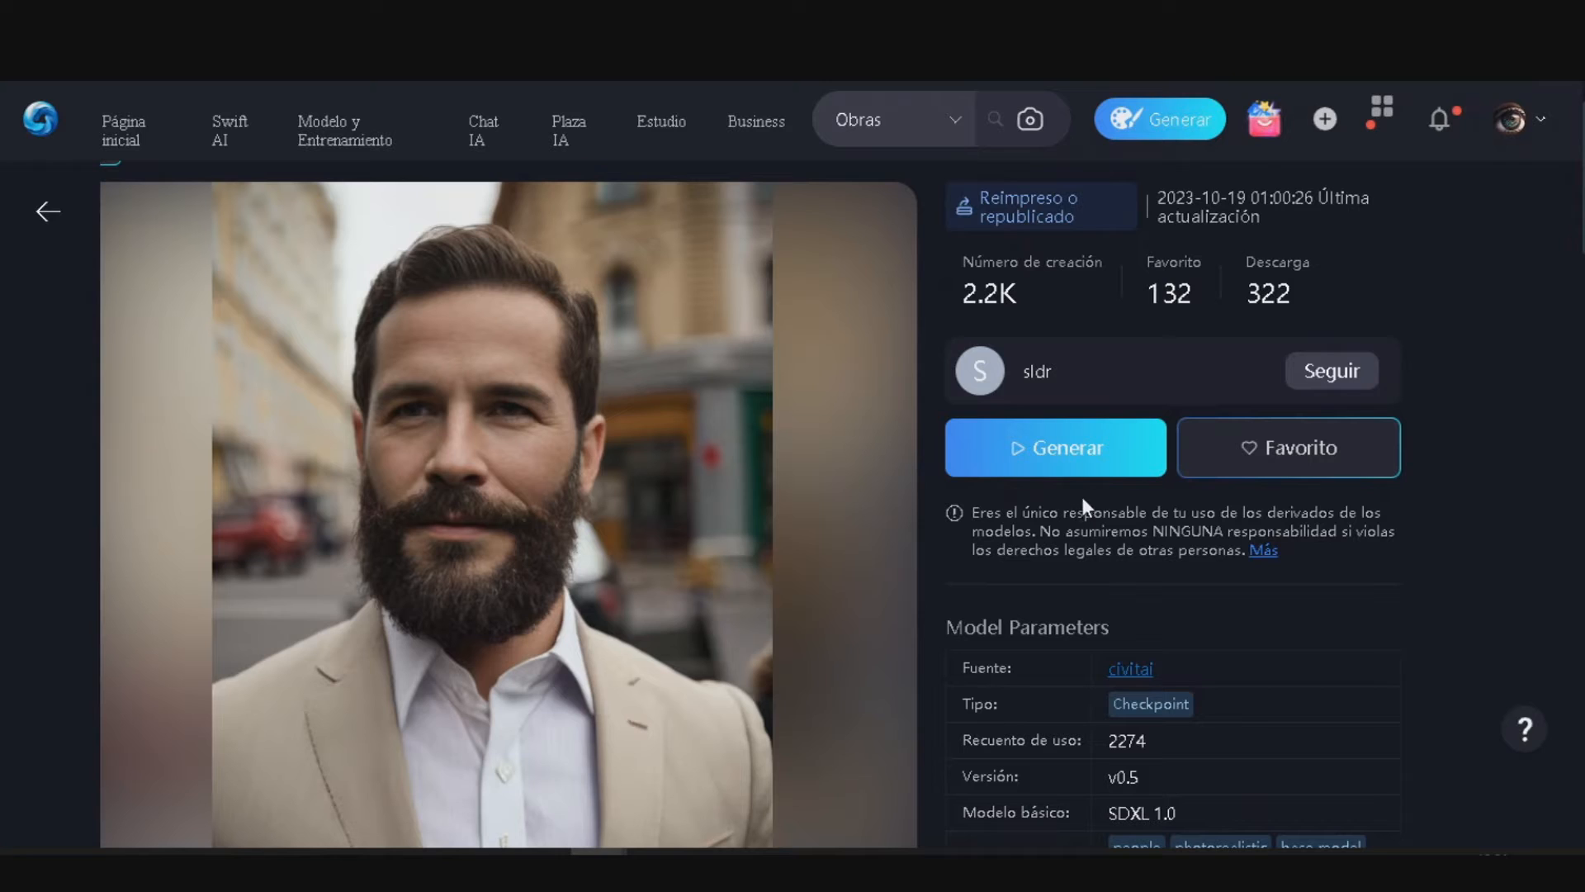
click(1072, 453)
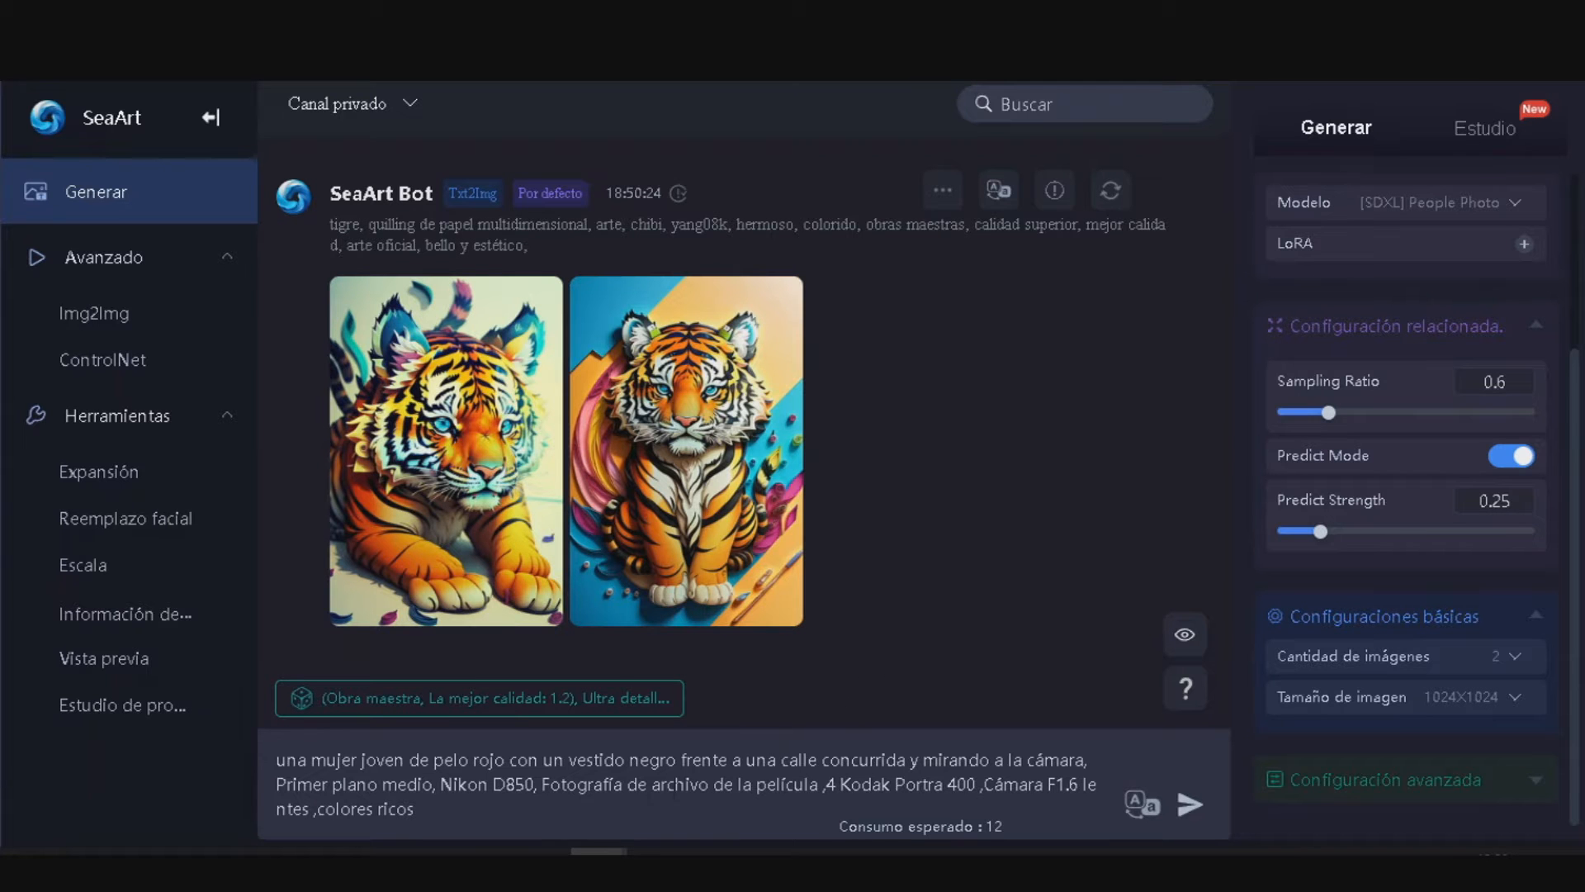
Step: Review the red-haired woman prompt and add the AnalogRedmond v2.0 LoRA to the model configuration
drag(437, 812, 290, 756)
click(435, 810)
click(1523, 246)
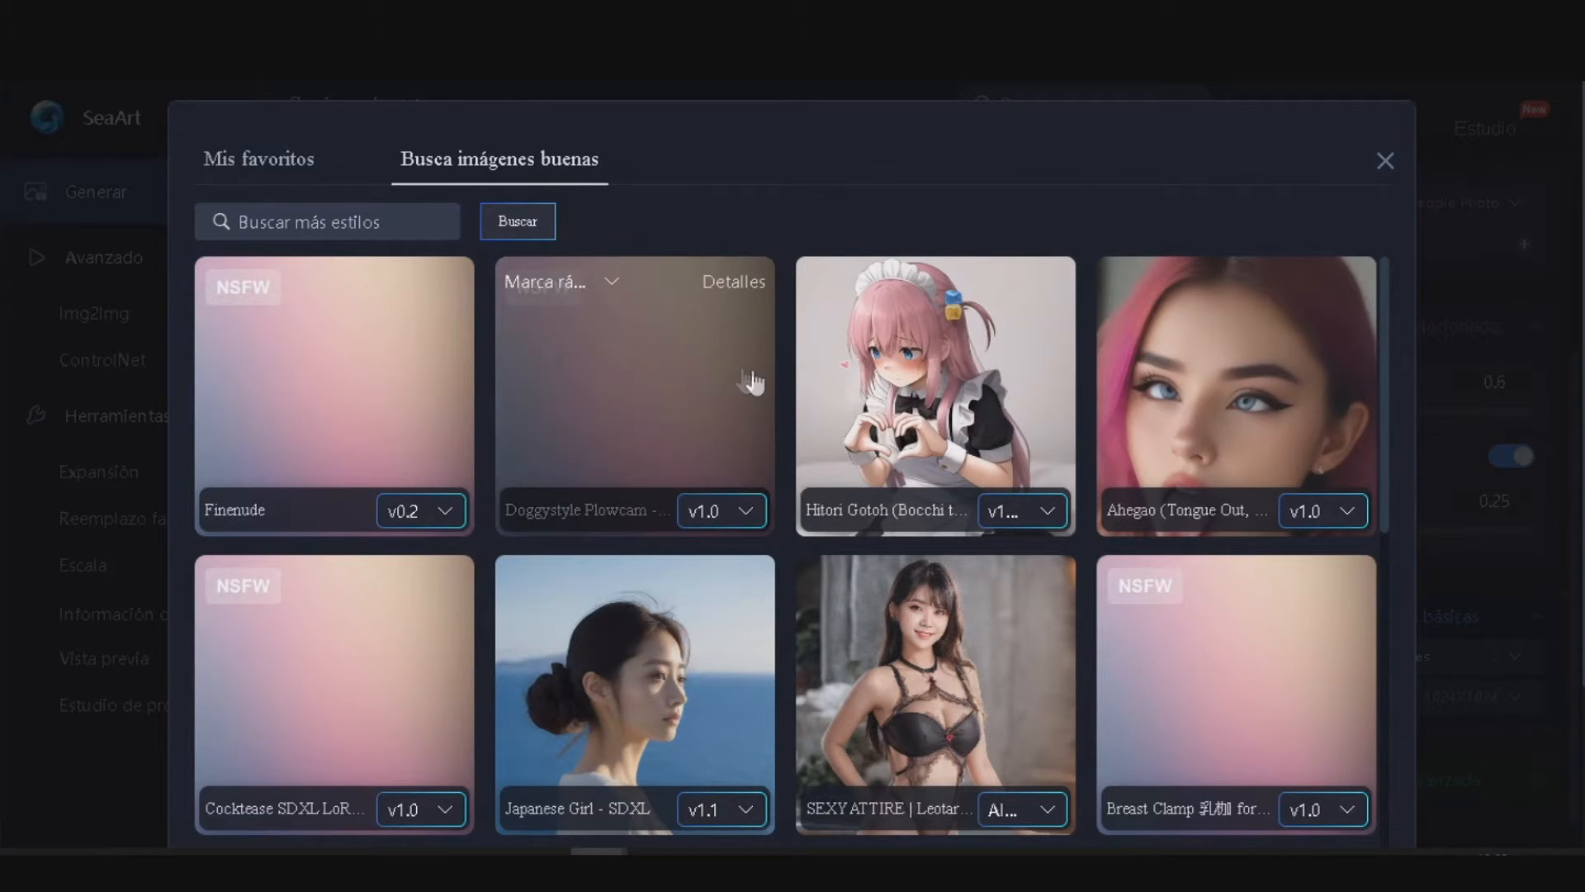
scroll(790, 372, down, 2)
scroll(523, 495, down, 3)
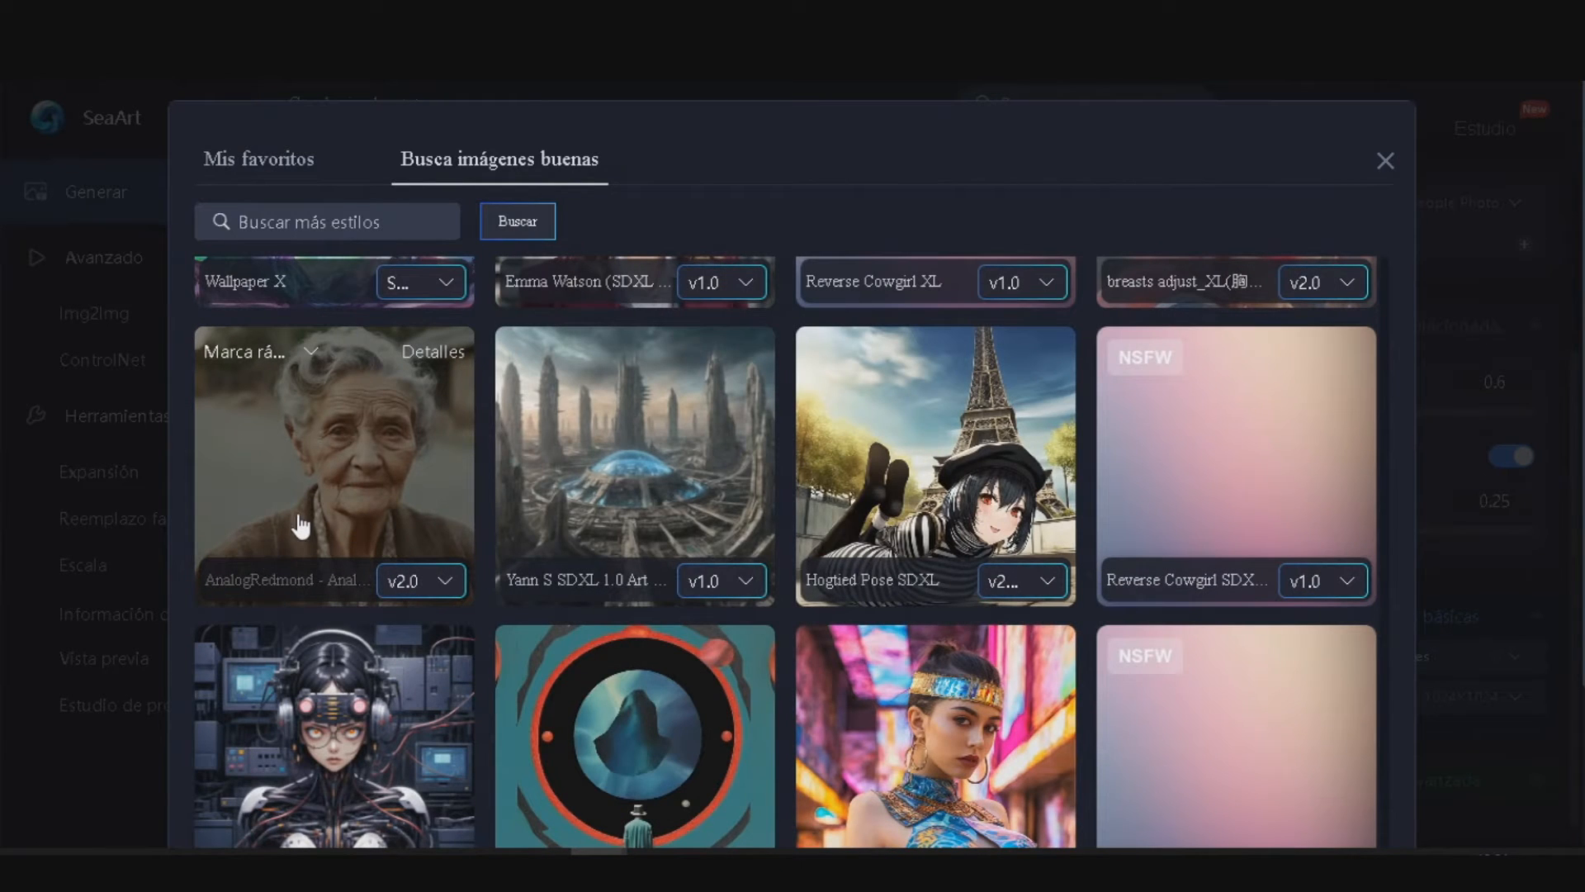
click(304, 520)
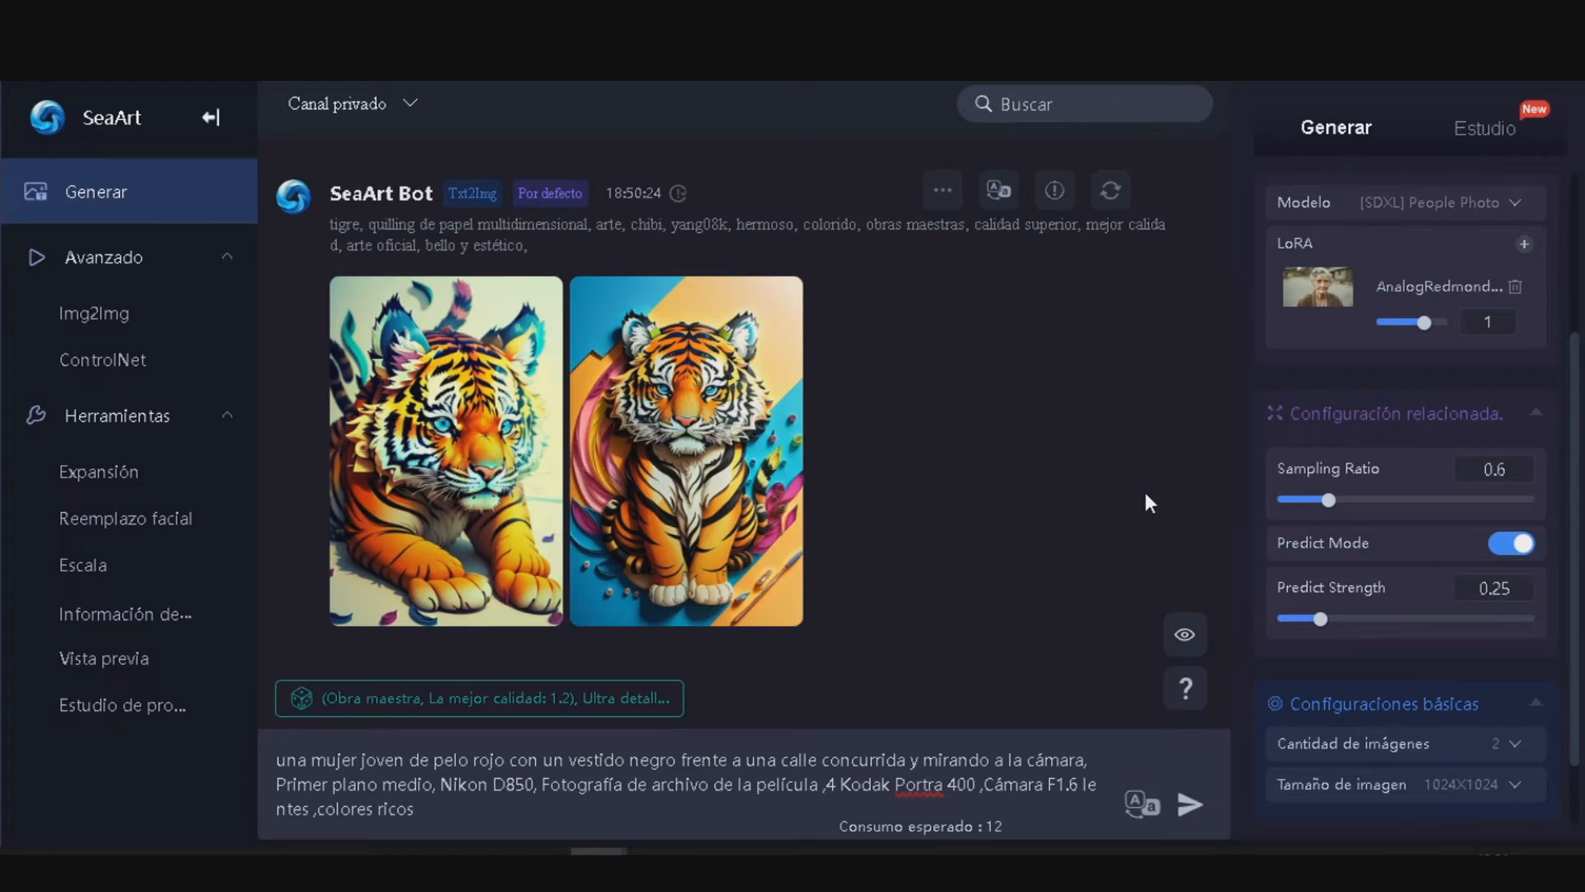
Step: Expand the advanced configuration and review the negative prompts and sampling settings
scroll(1383, 495, down, 1)
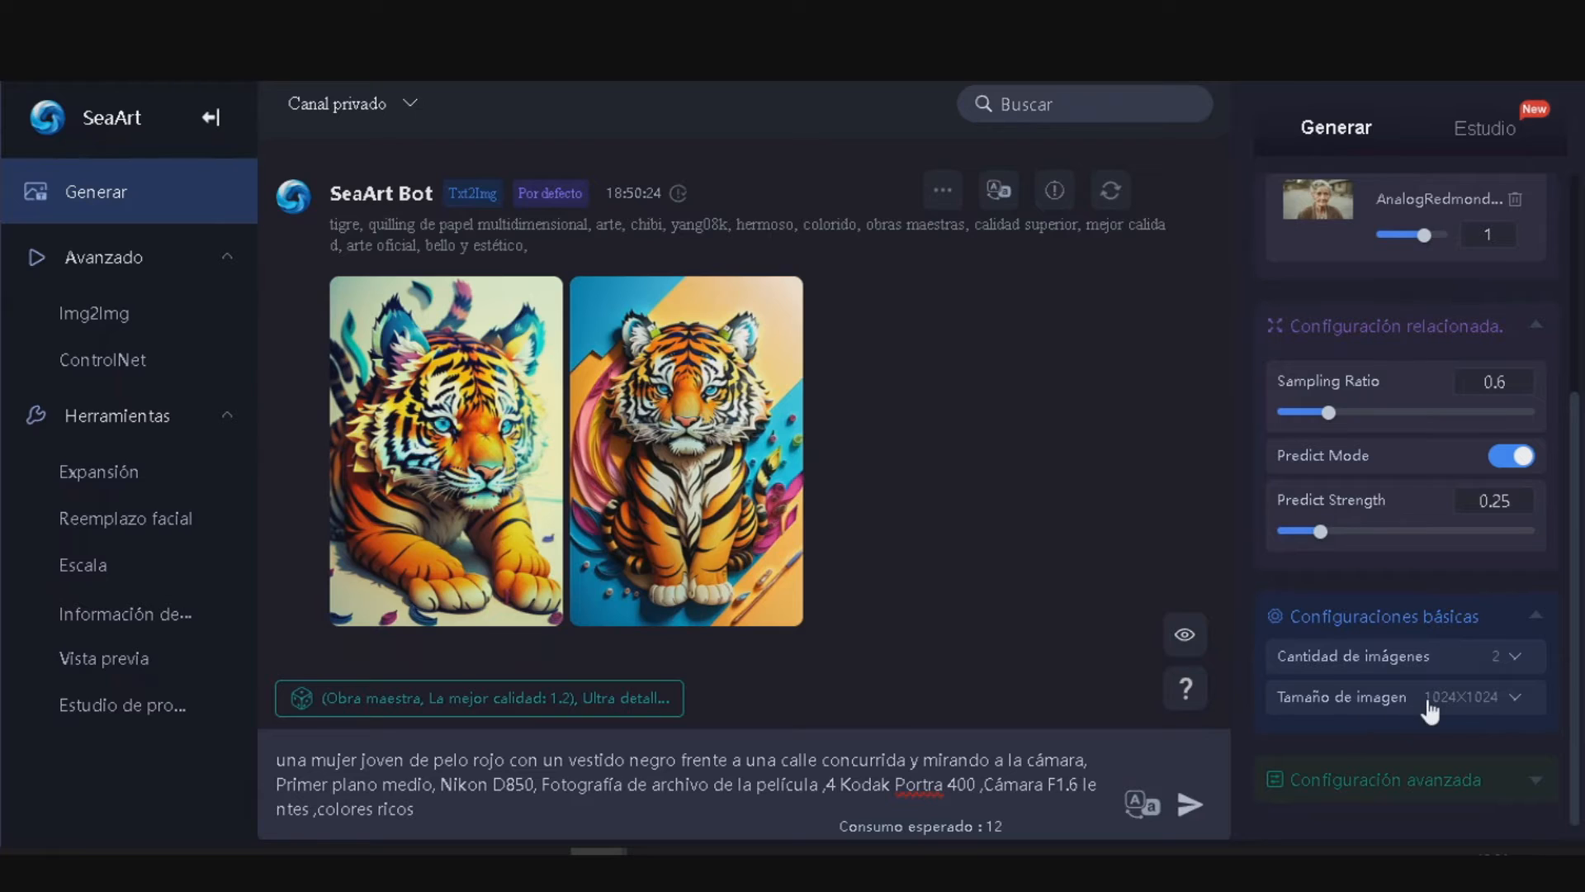
click(1418, 781)
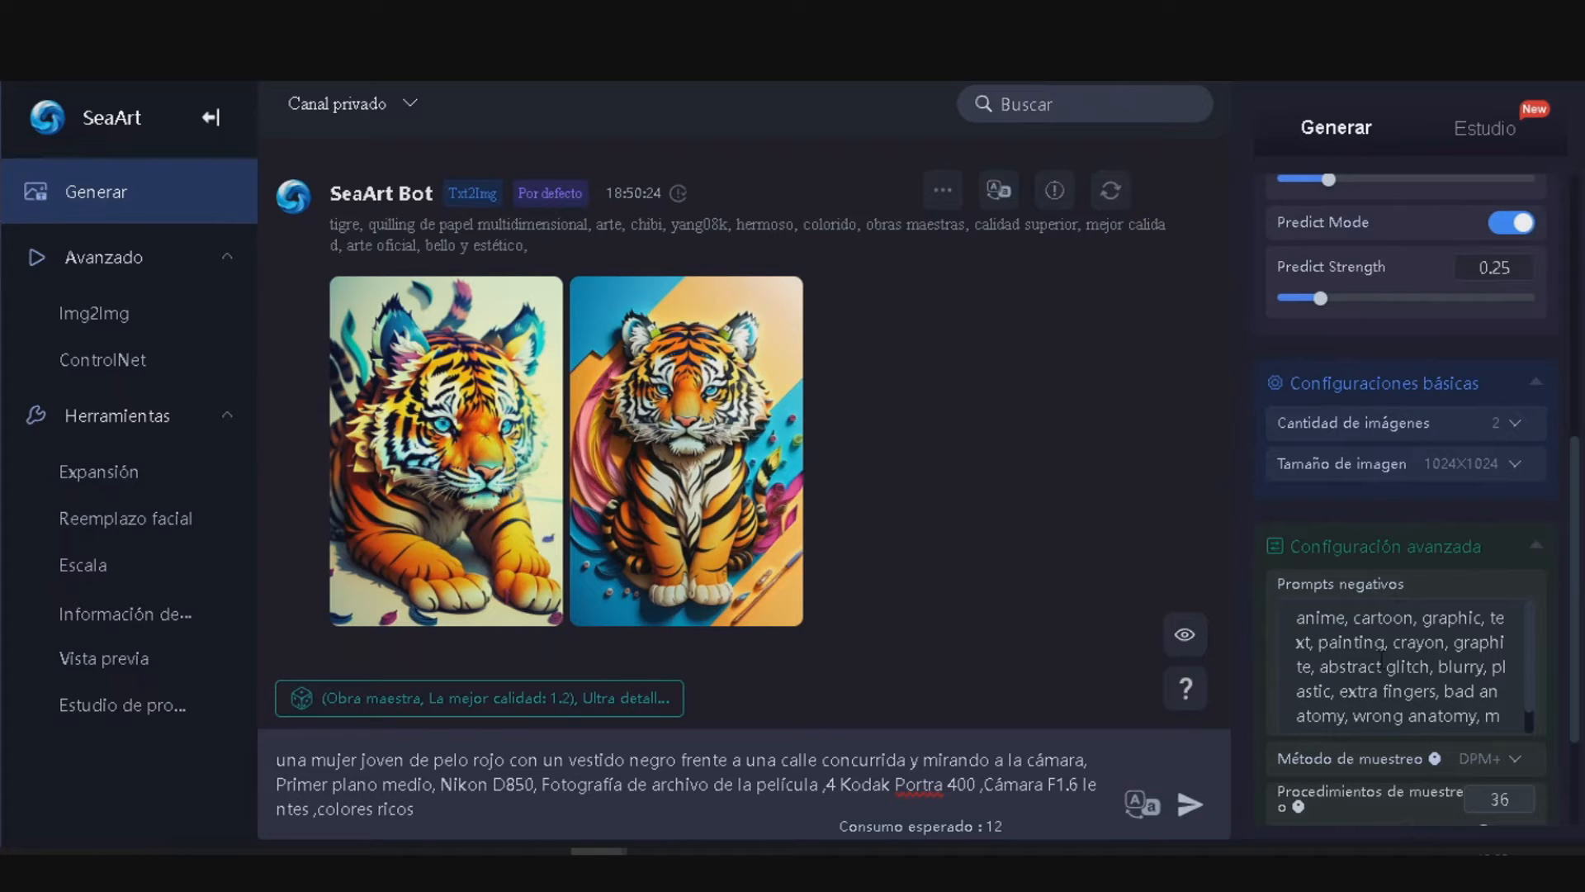
scroll(1381, 659, down, 1)
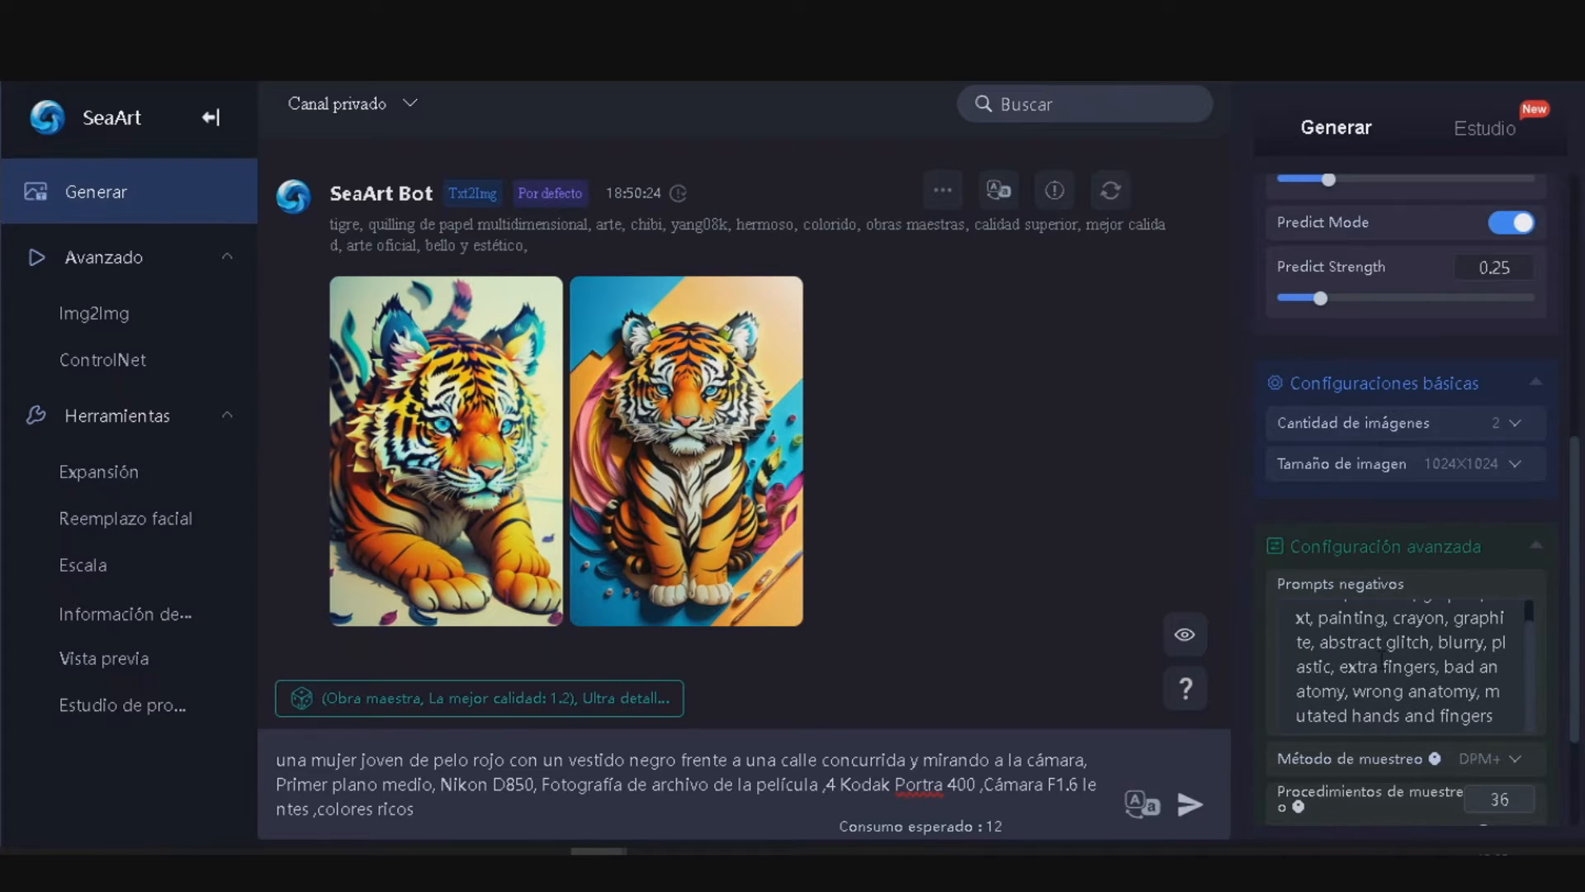
scroll(1381, 658, down, 2)
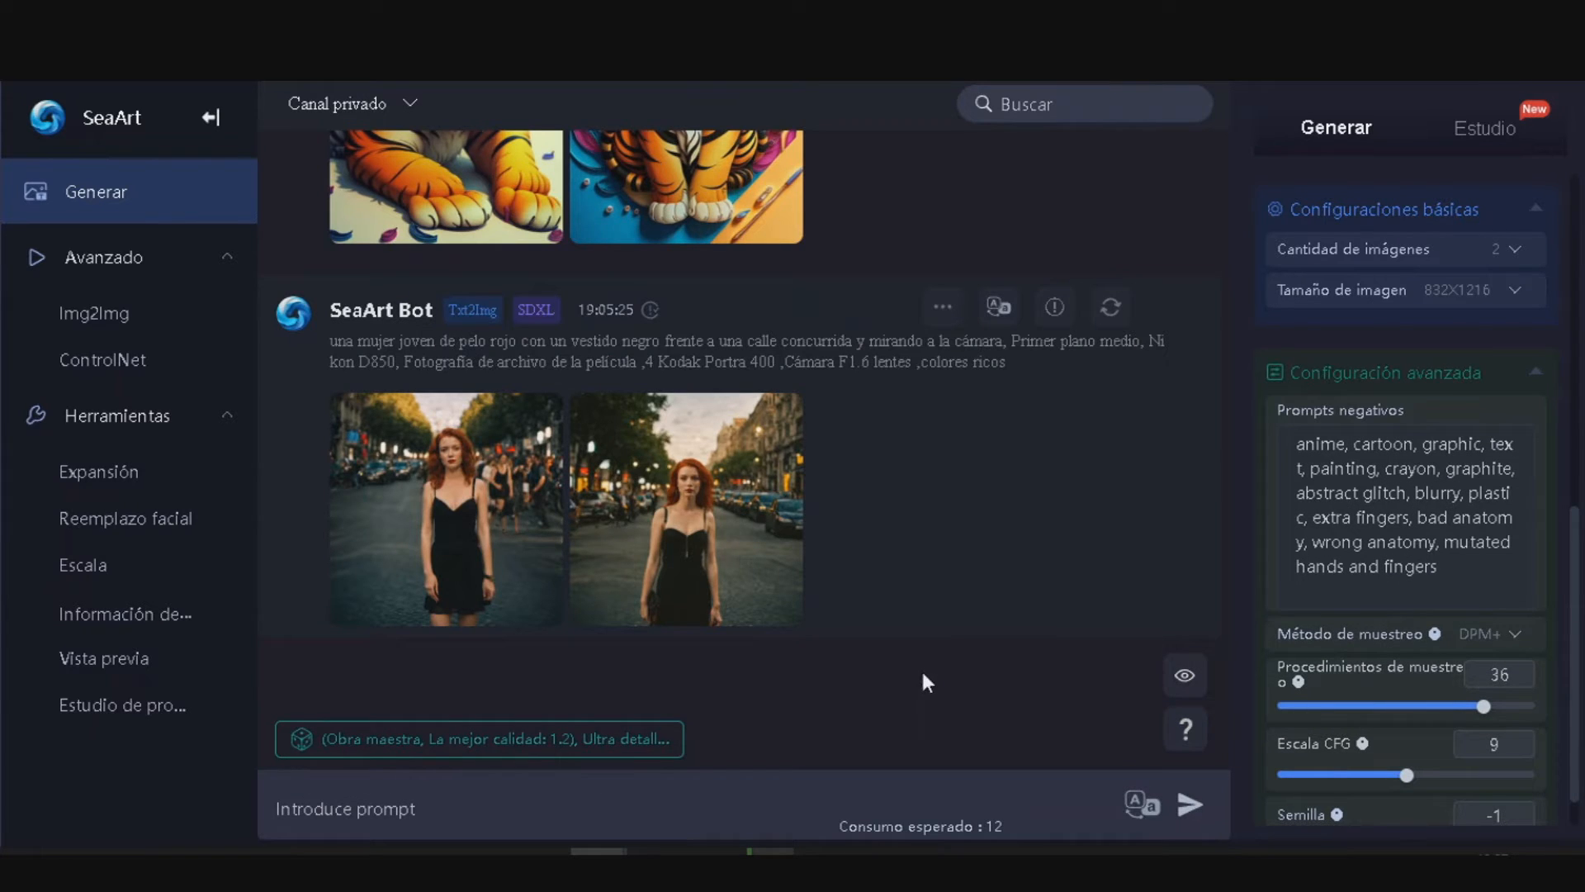
Step: View both generated images of the red-haired woman at full size, then close the viewer
click(433, 523)
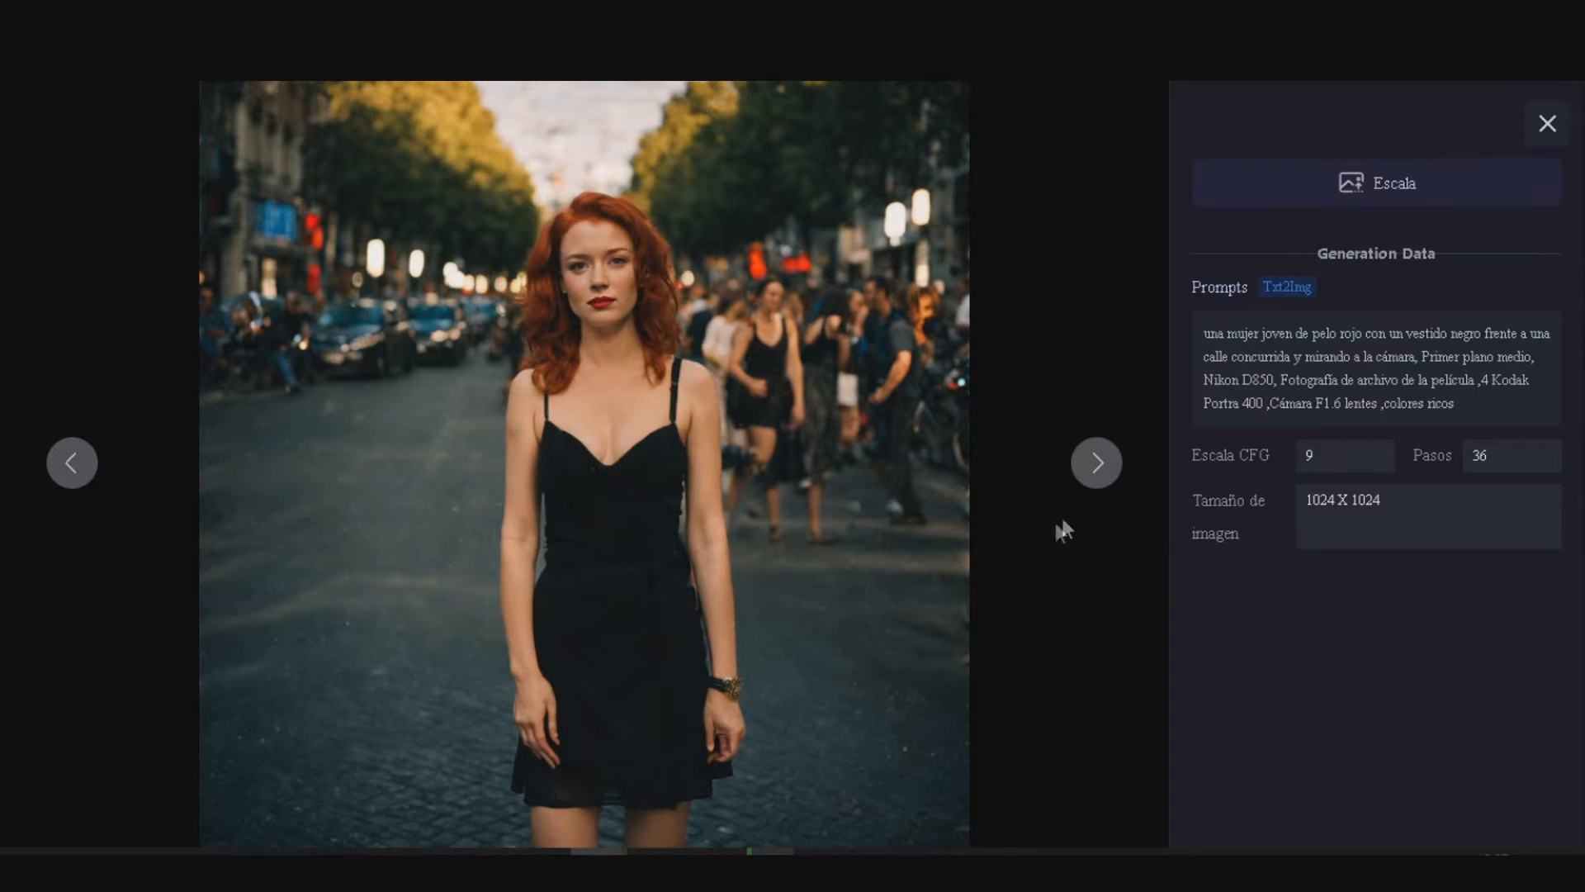
click(1094, 490)
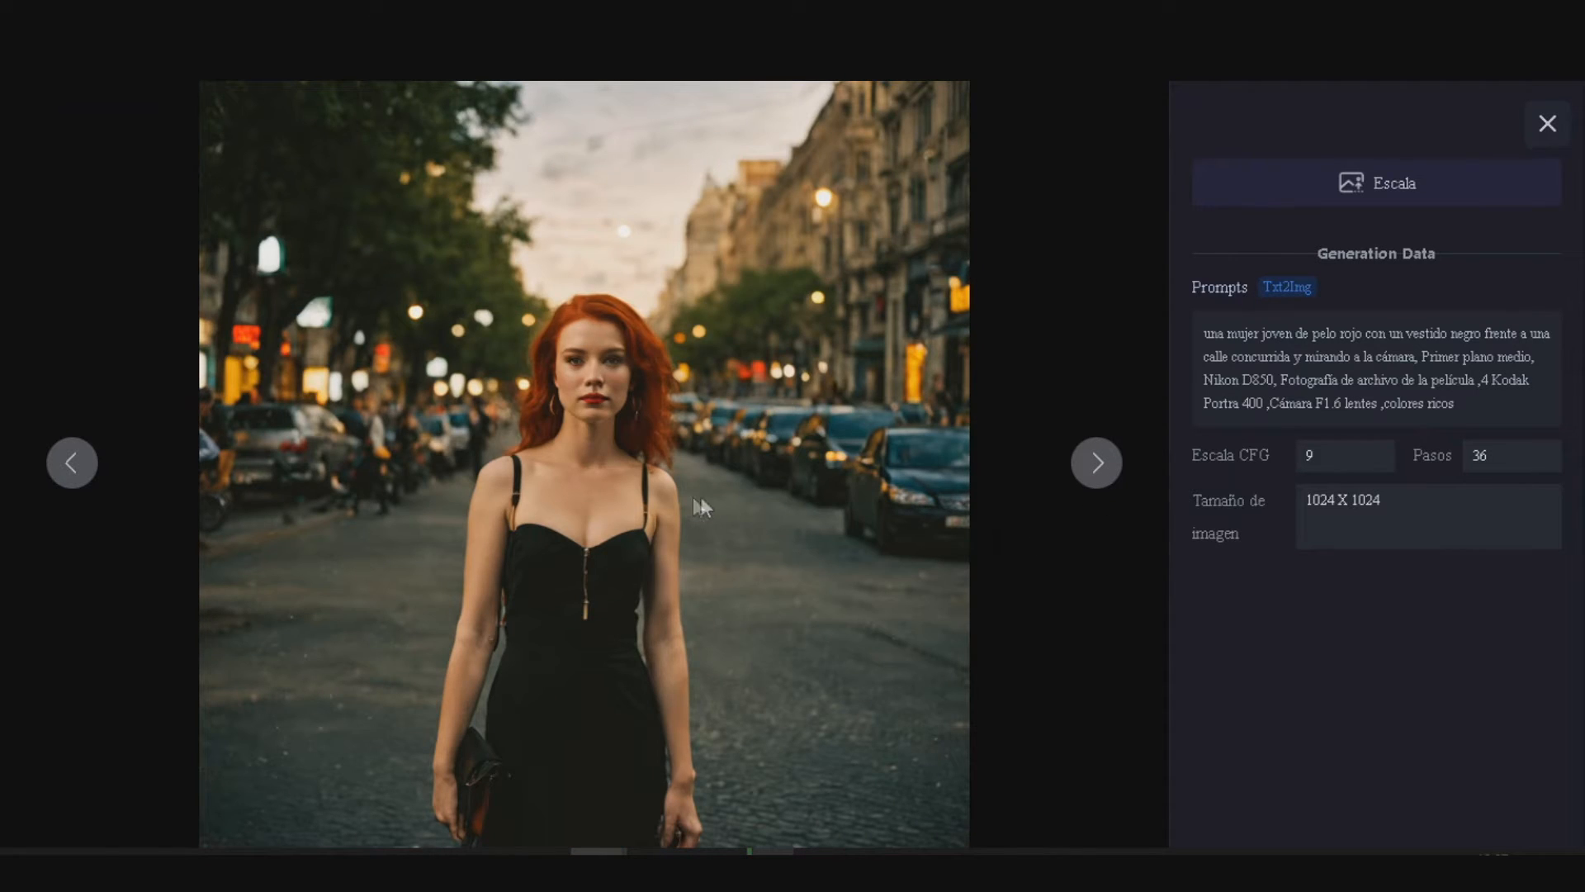
key(Escape)
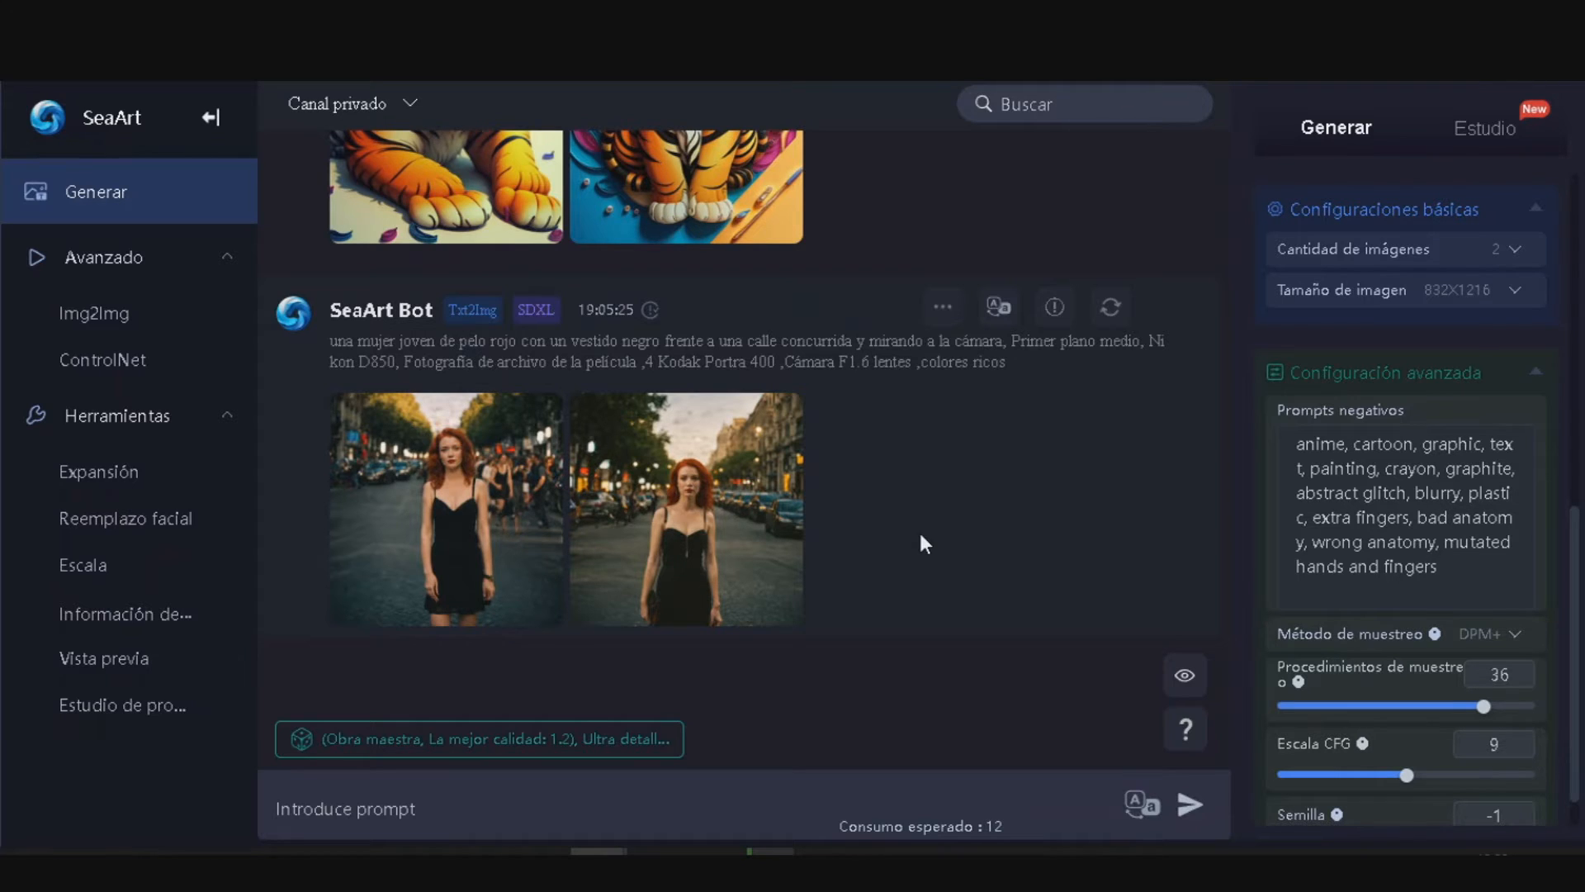
Step: Open the face replacement tool and load the blue-shirted footballer as base image and the long-haired man's photo as replacement face
click(145, 528)
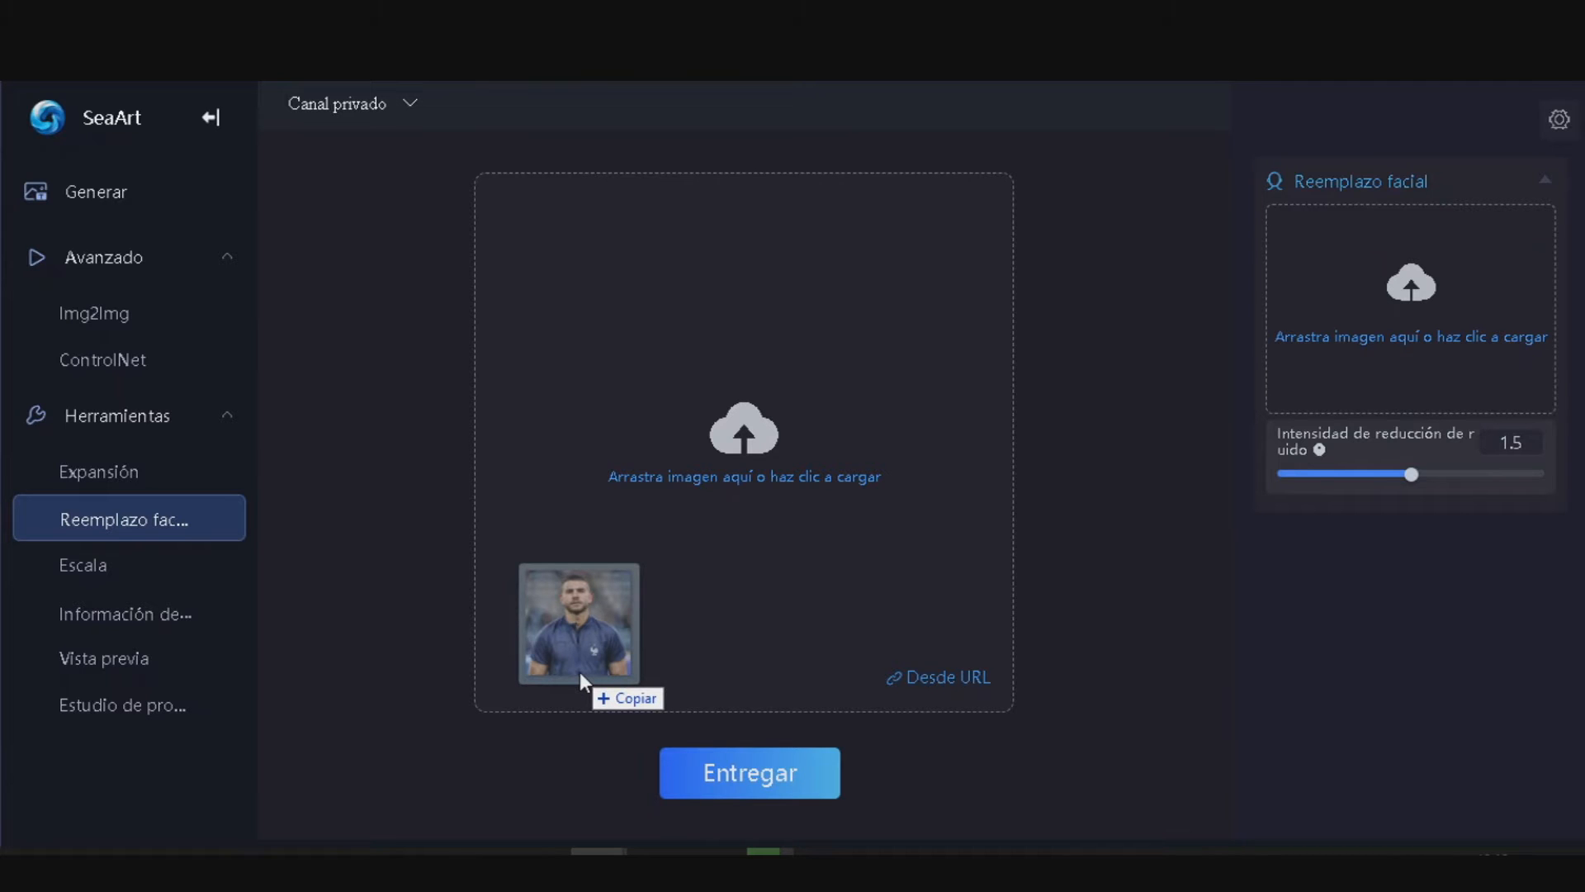
drag(580, 671, 742, 484)
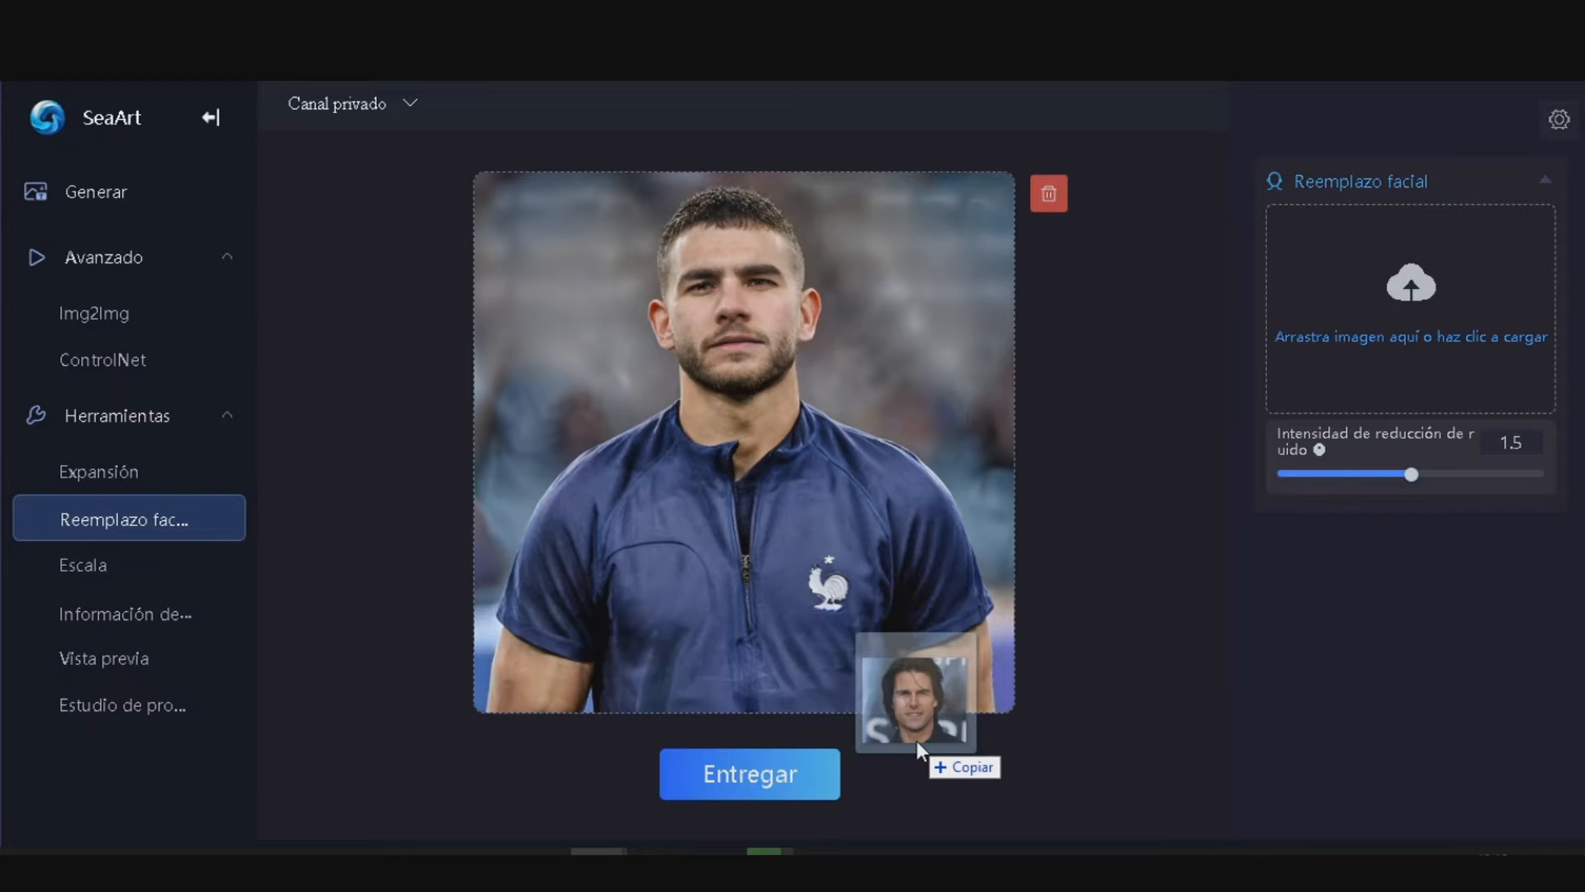
drag(916, 741, 1407, 340)
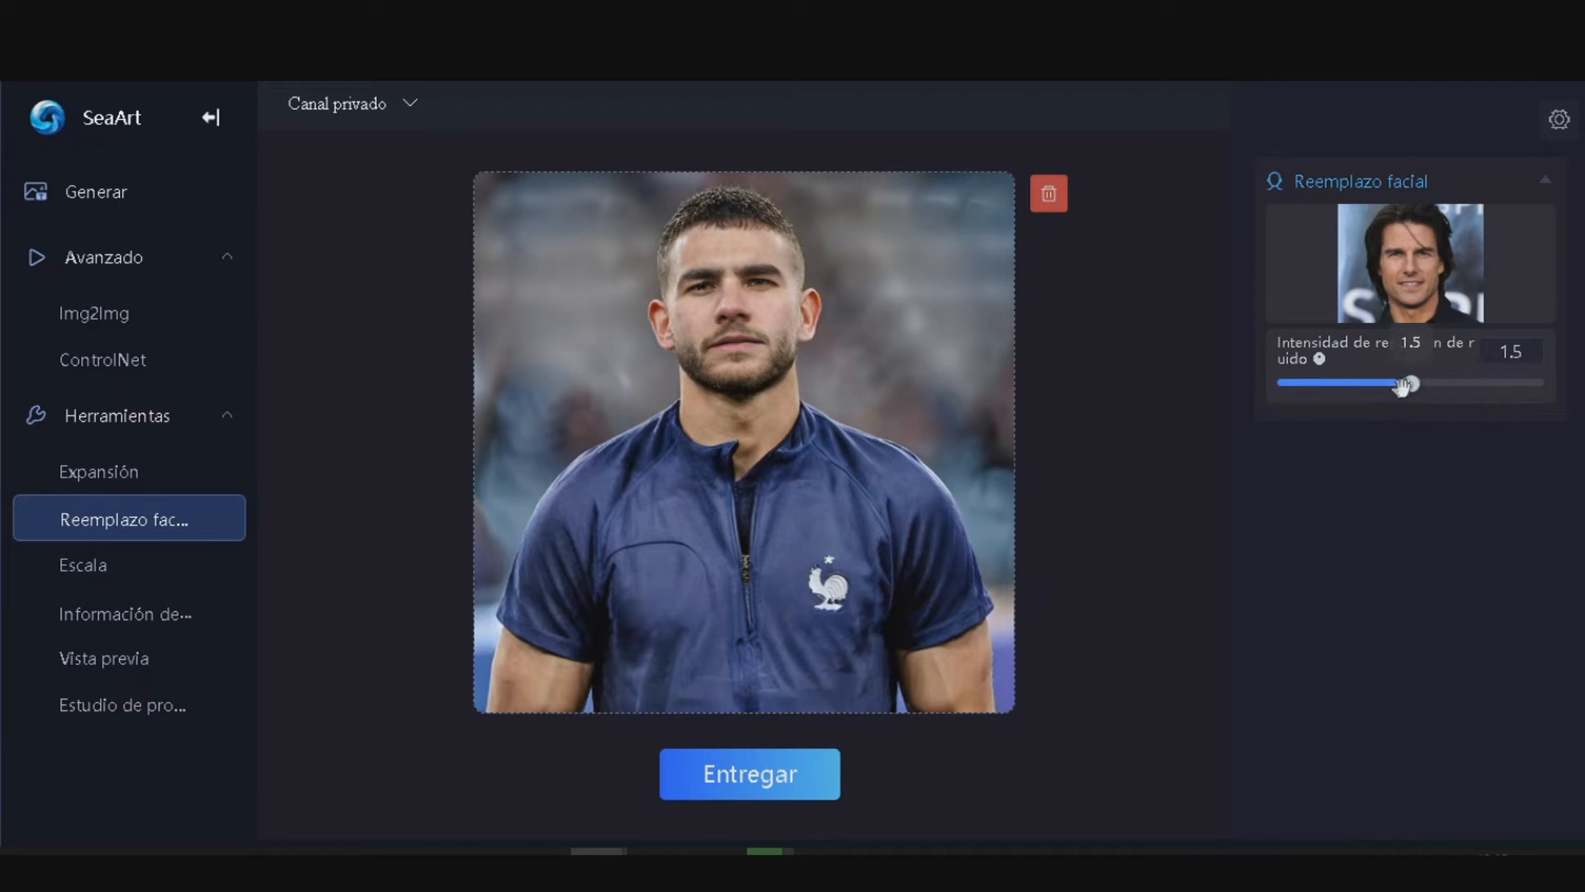
Step: Lower the noise reduction intensity slightly, submit the face replacement and inspect its result at full size
mouse_move(1401, 380)
drag(1412, 384, 1376, 386)
click(775, 777)
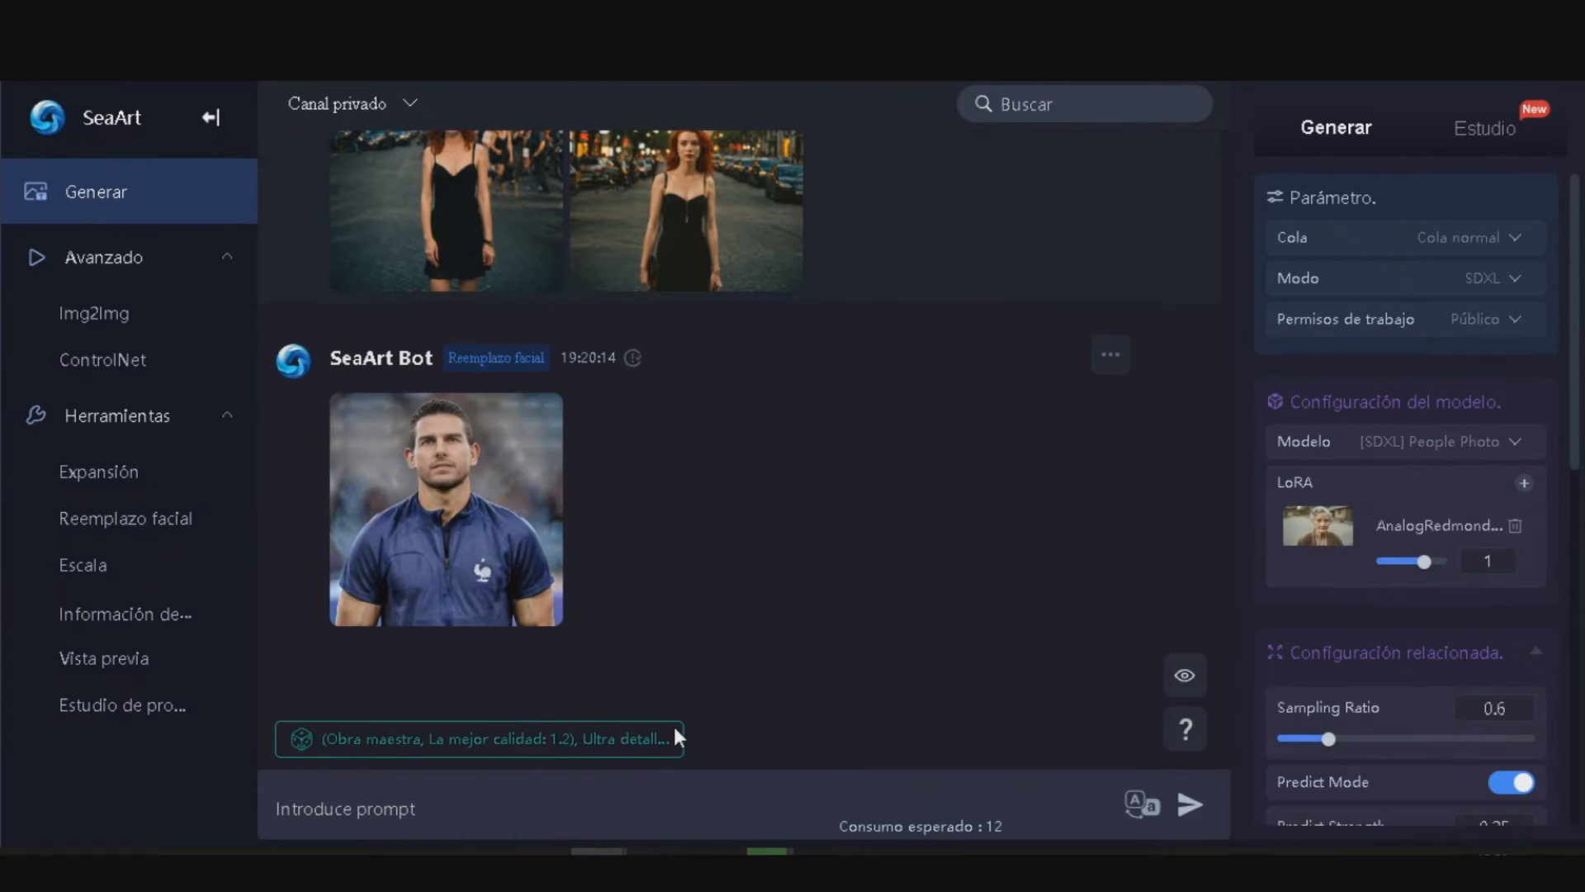
click(454, 514)
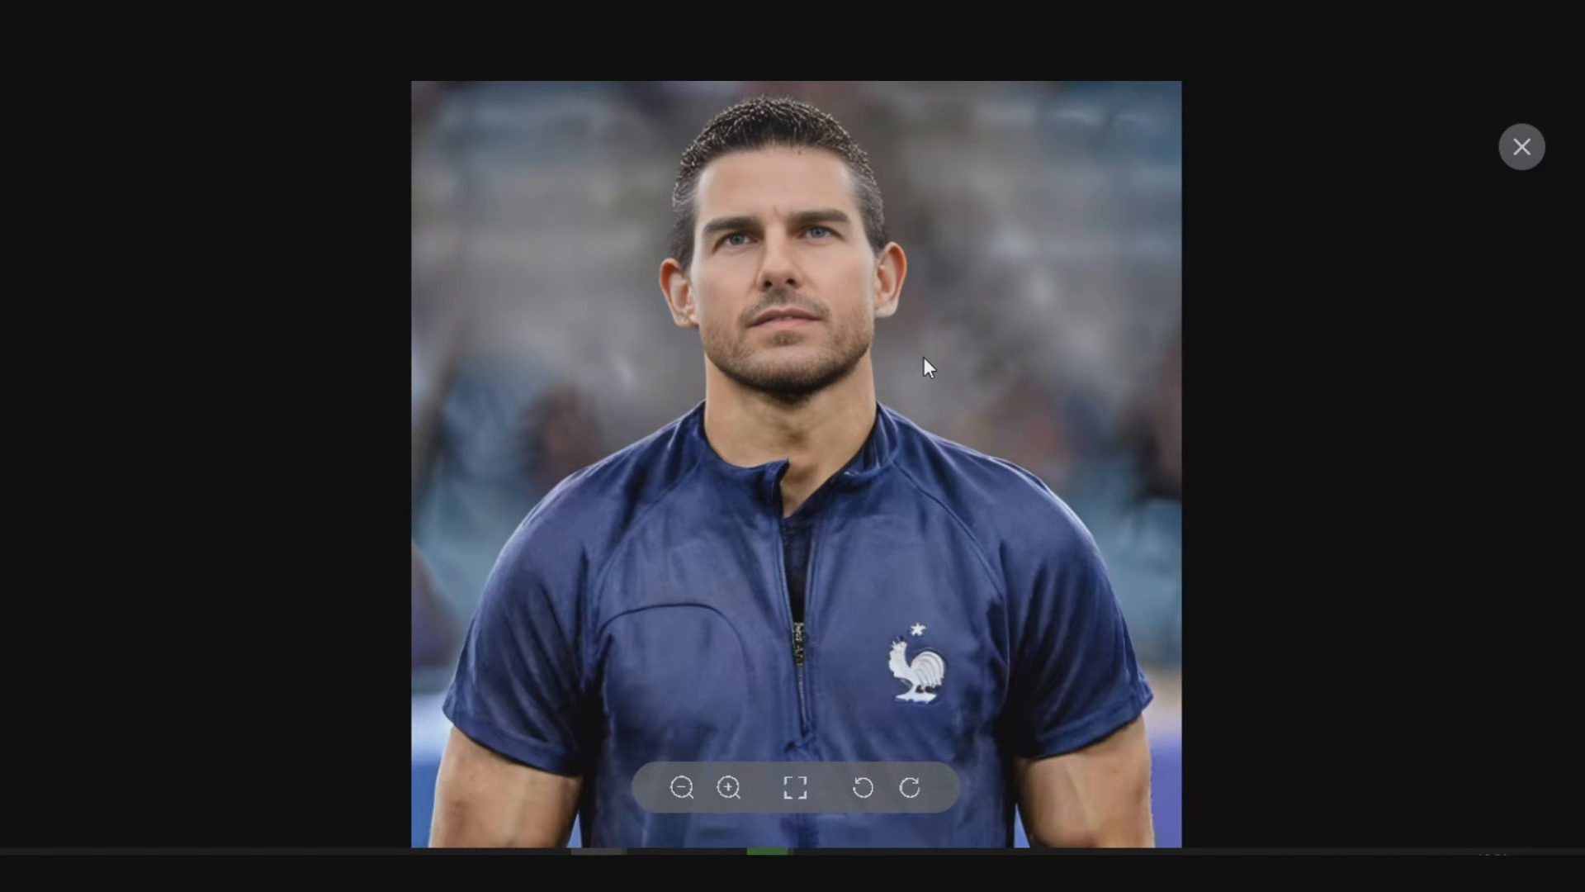
click(1521, 147)
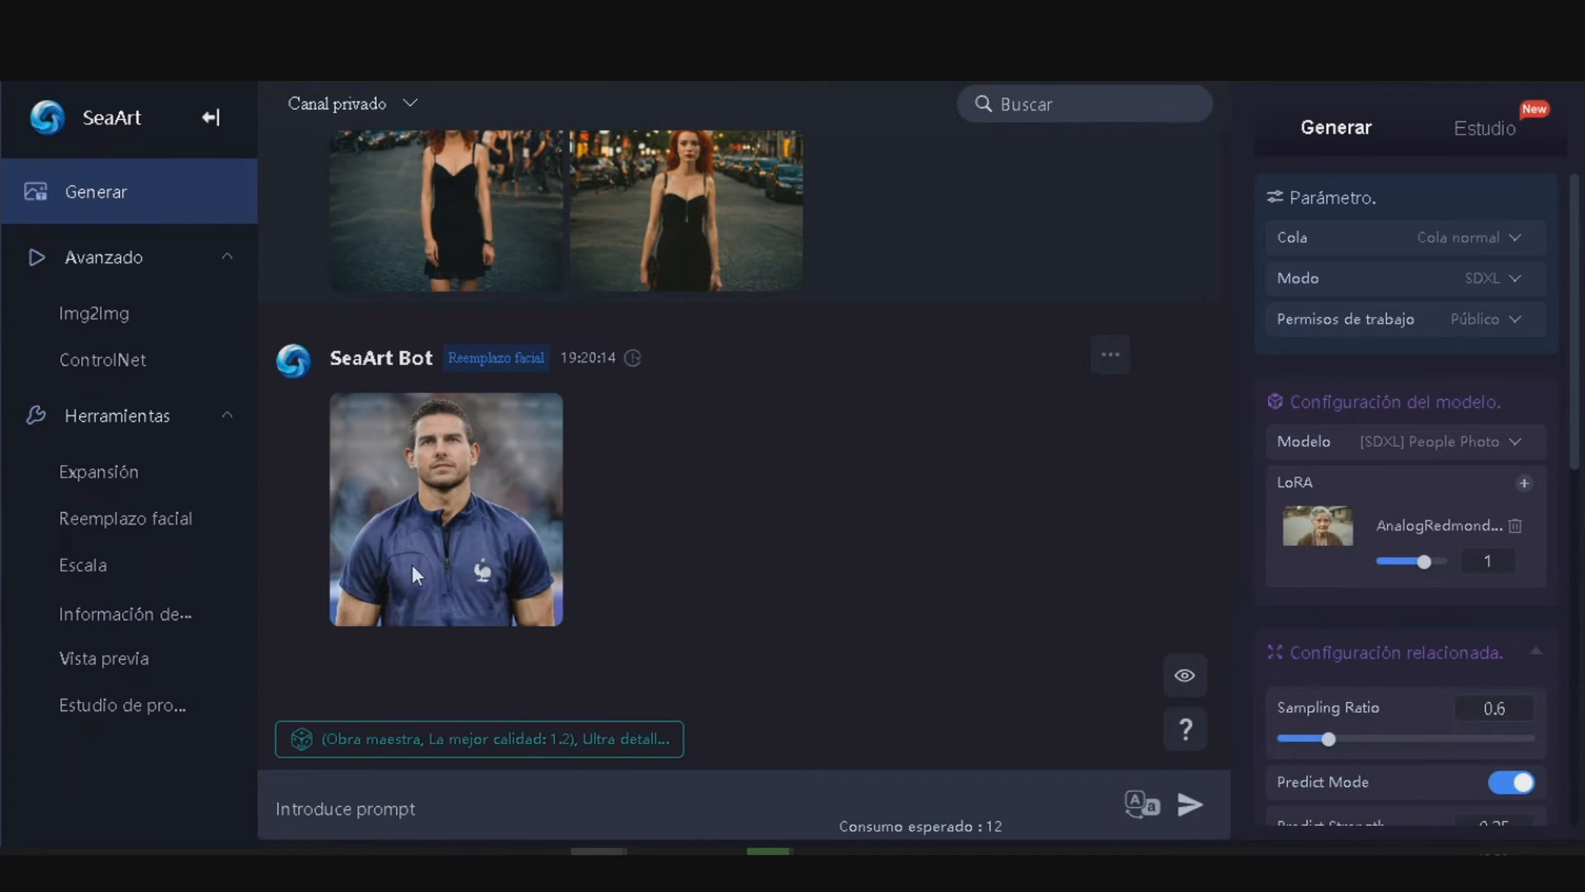
Step: Open the Expansión tool and load the generated image of the red-haired woman on the car-lined street
click(157, 485)
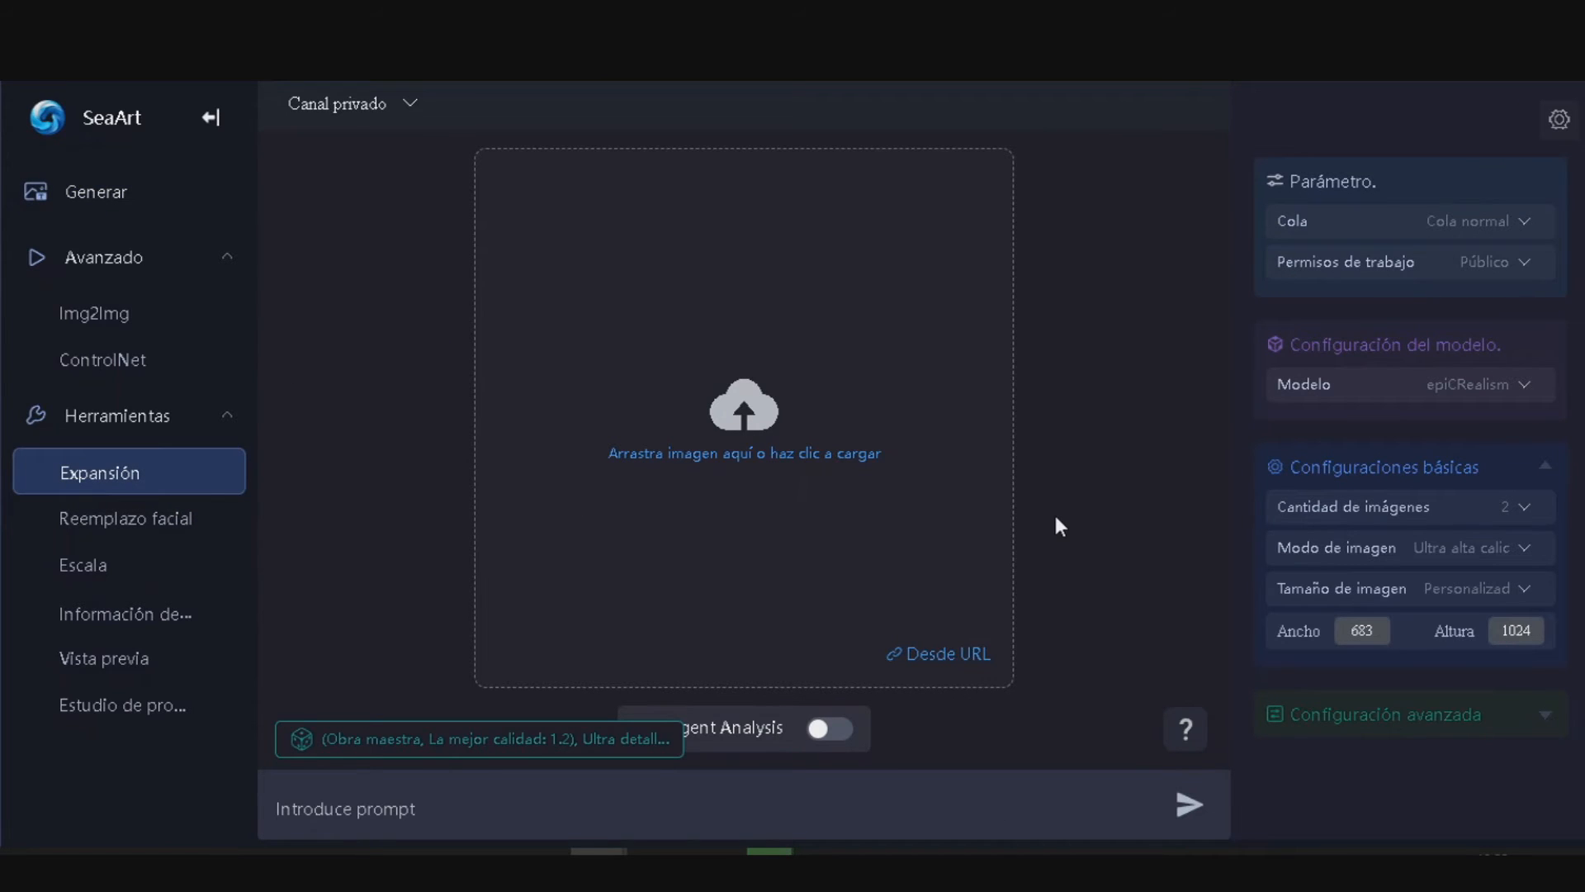
drag(601, 853, 673, 528)
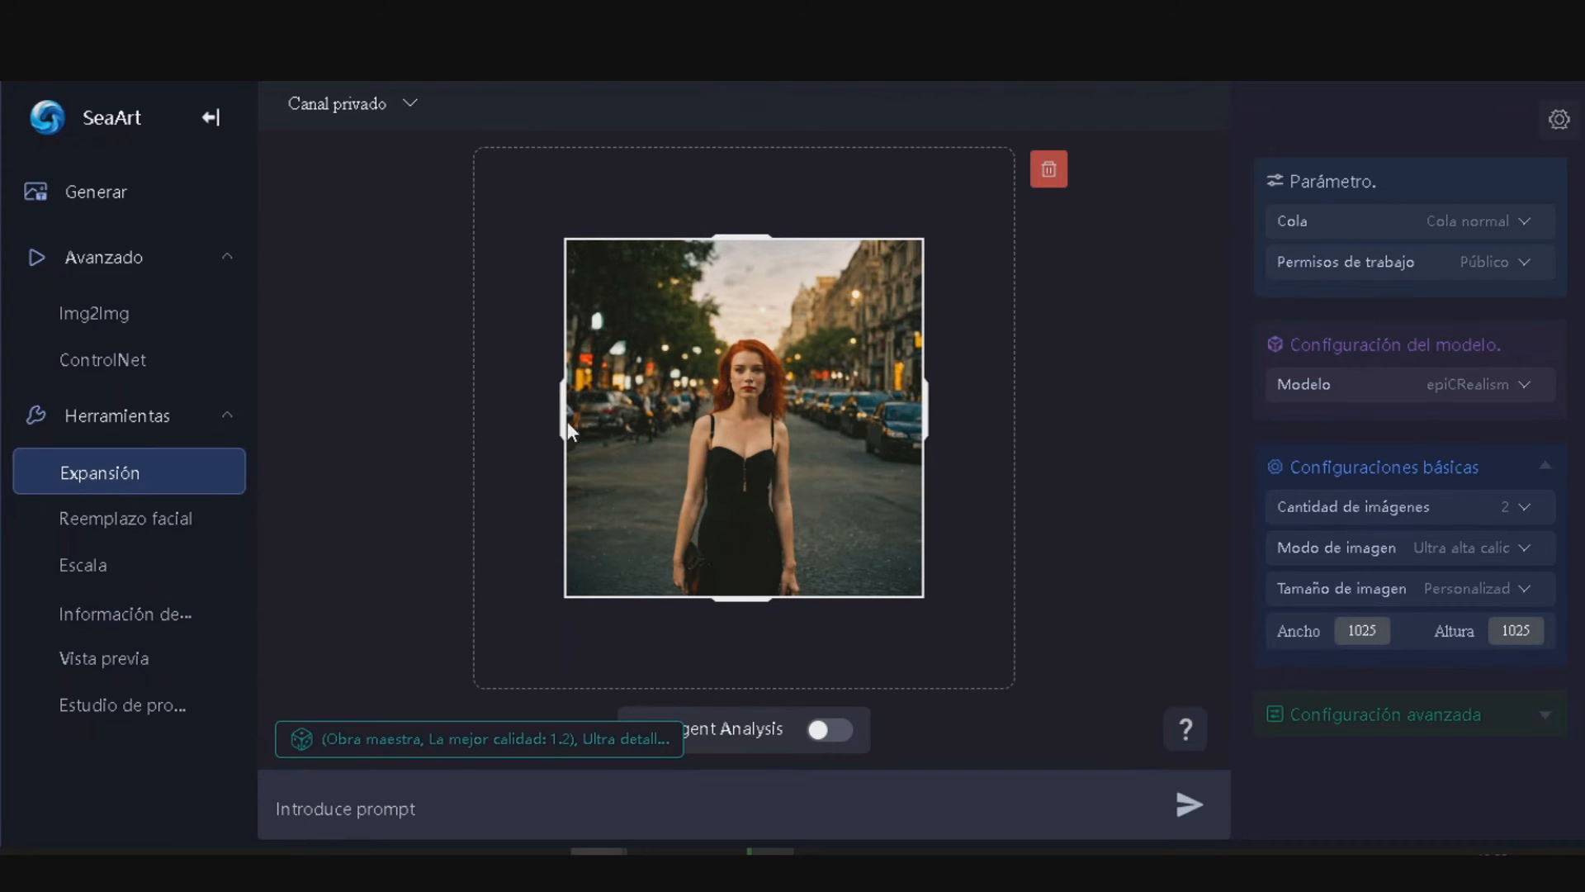
Step: Extend the canvas on the image's left side to 1536 x 1025 and generate the expansion with the prompt "a beautiful blonde girl"
drag(564, 419, 483, 434)
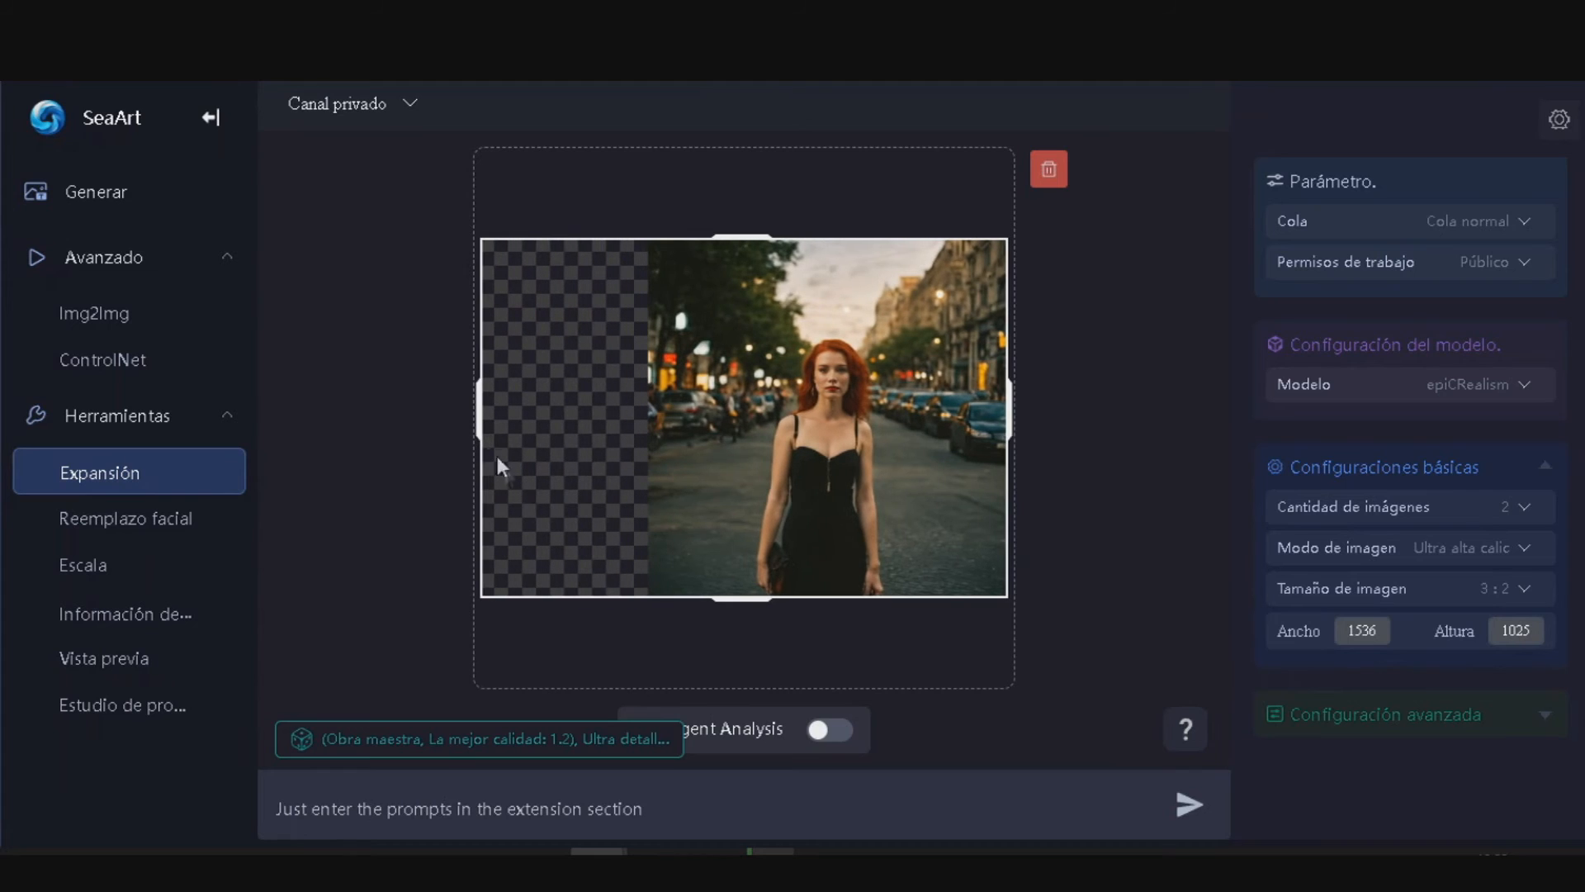
click(665, 808)
text(a beautiful blonde girl)
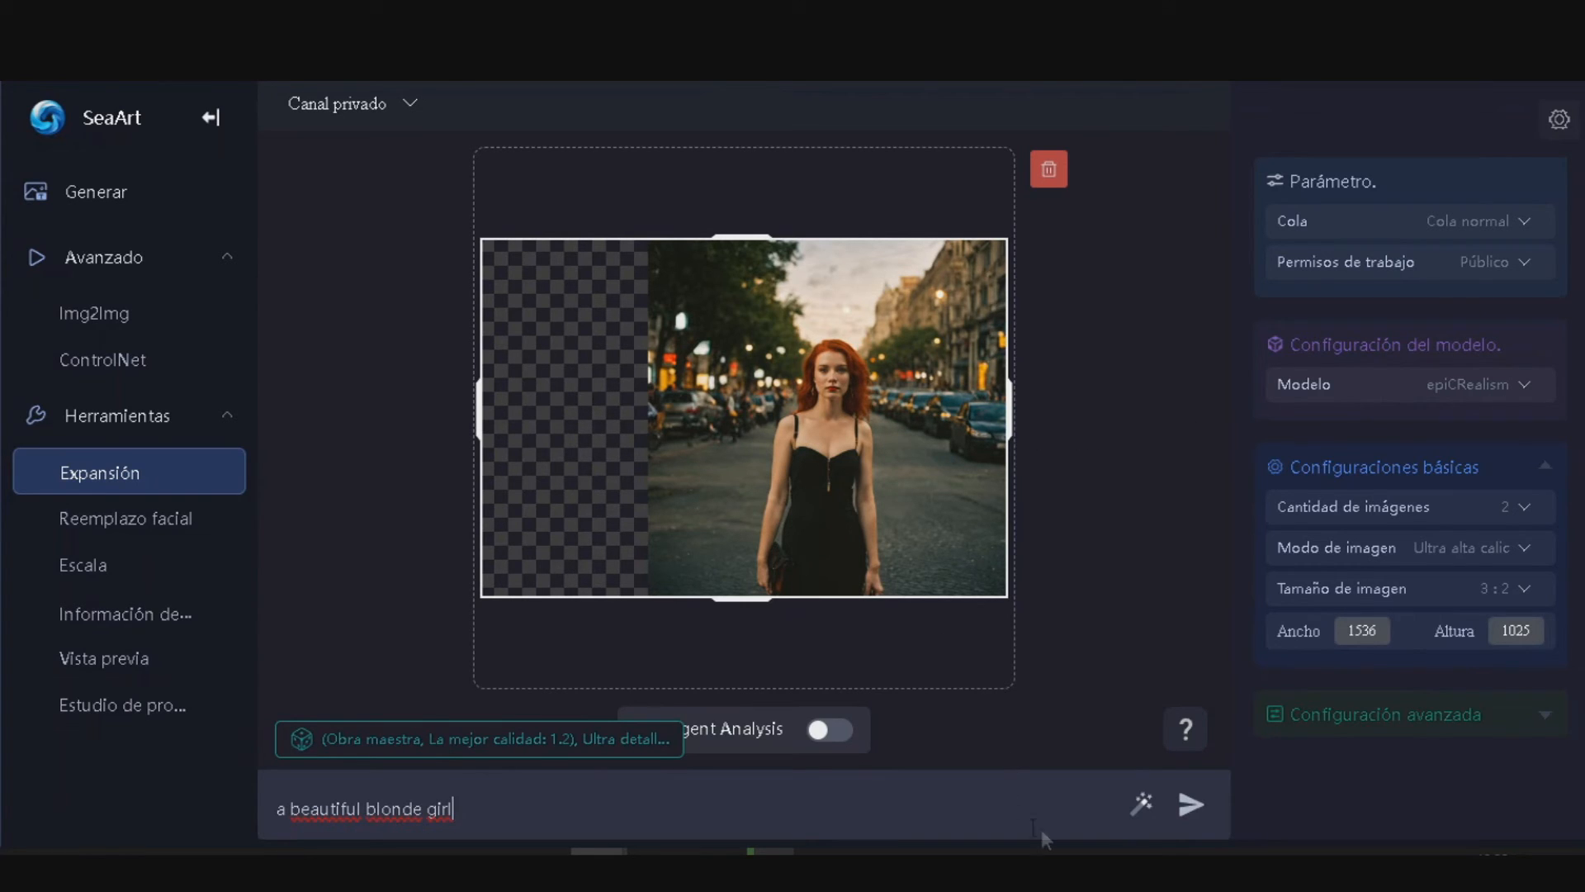
click(1204, 809)
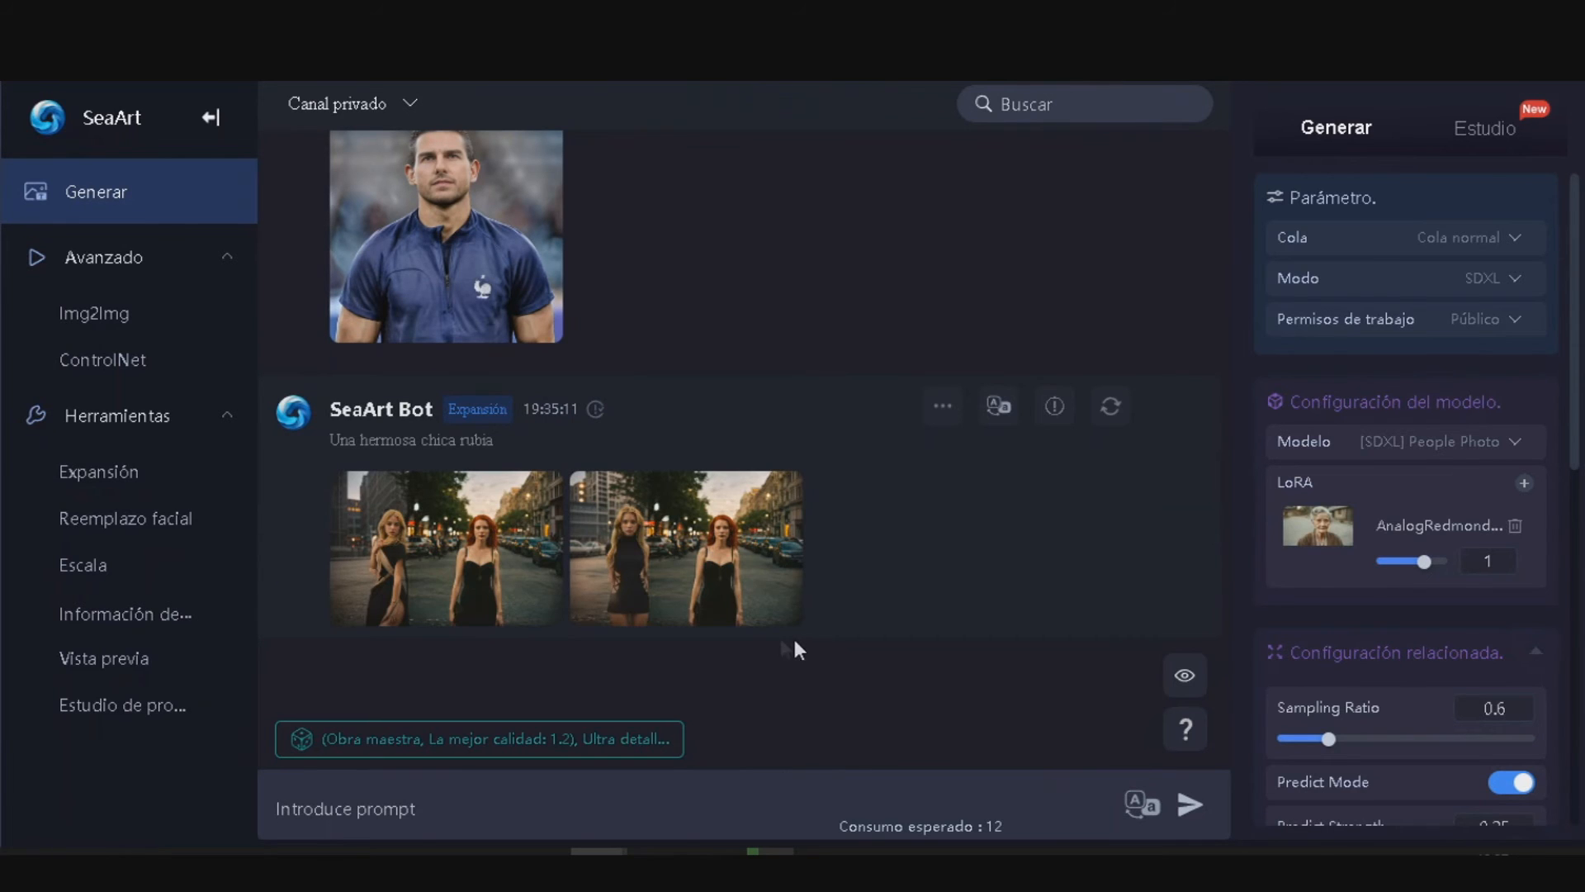
Step: View both expanded images with the blonde girl at full size, then close the viewer
click(380, 581)
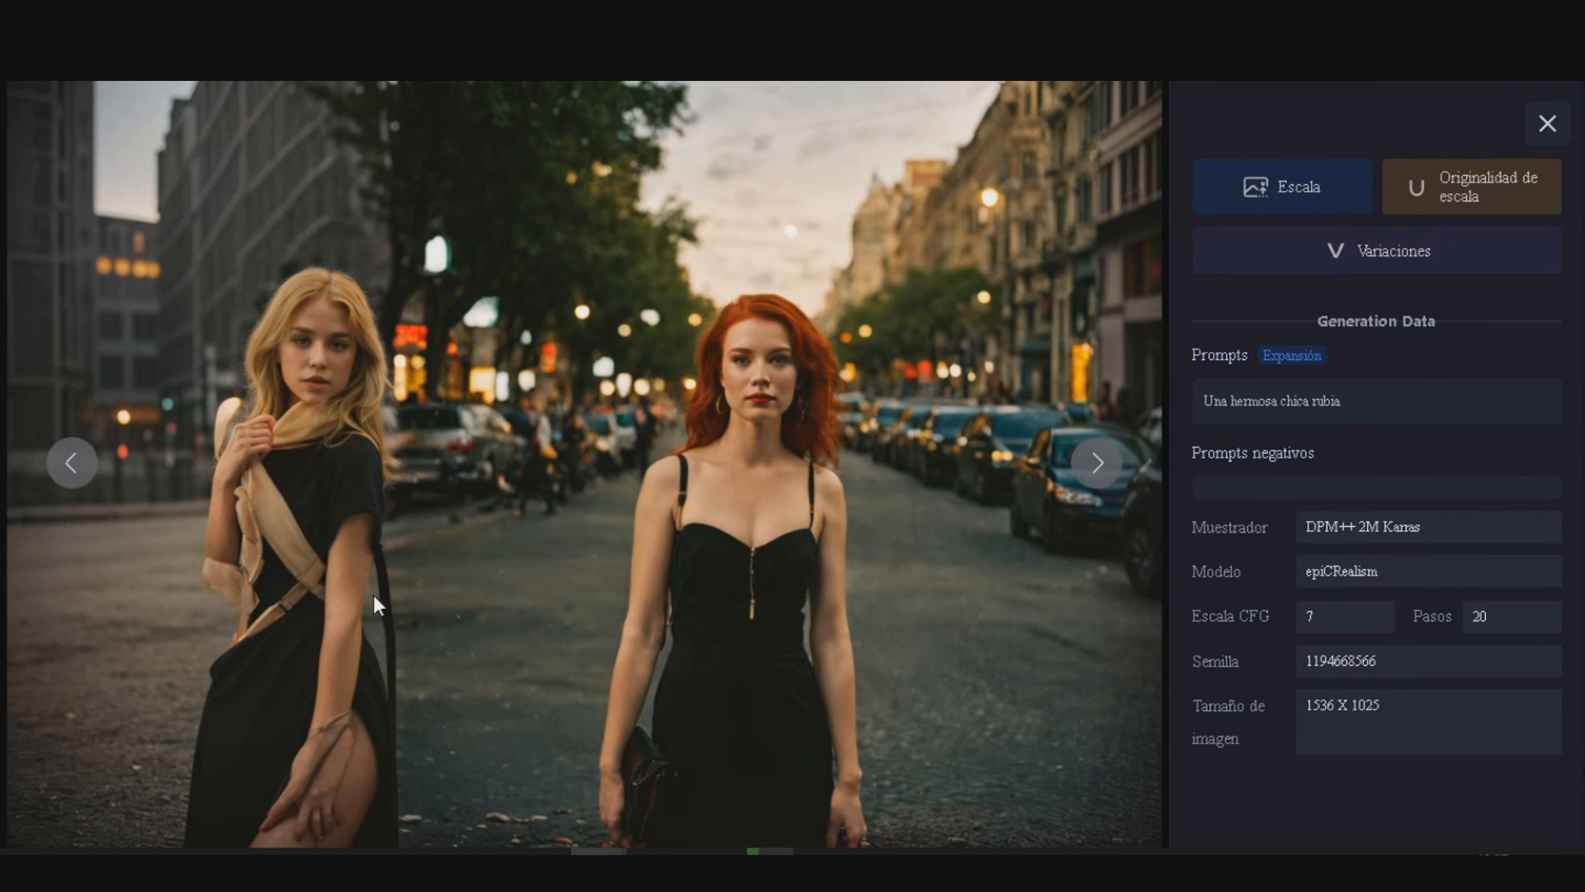
key(Right)
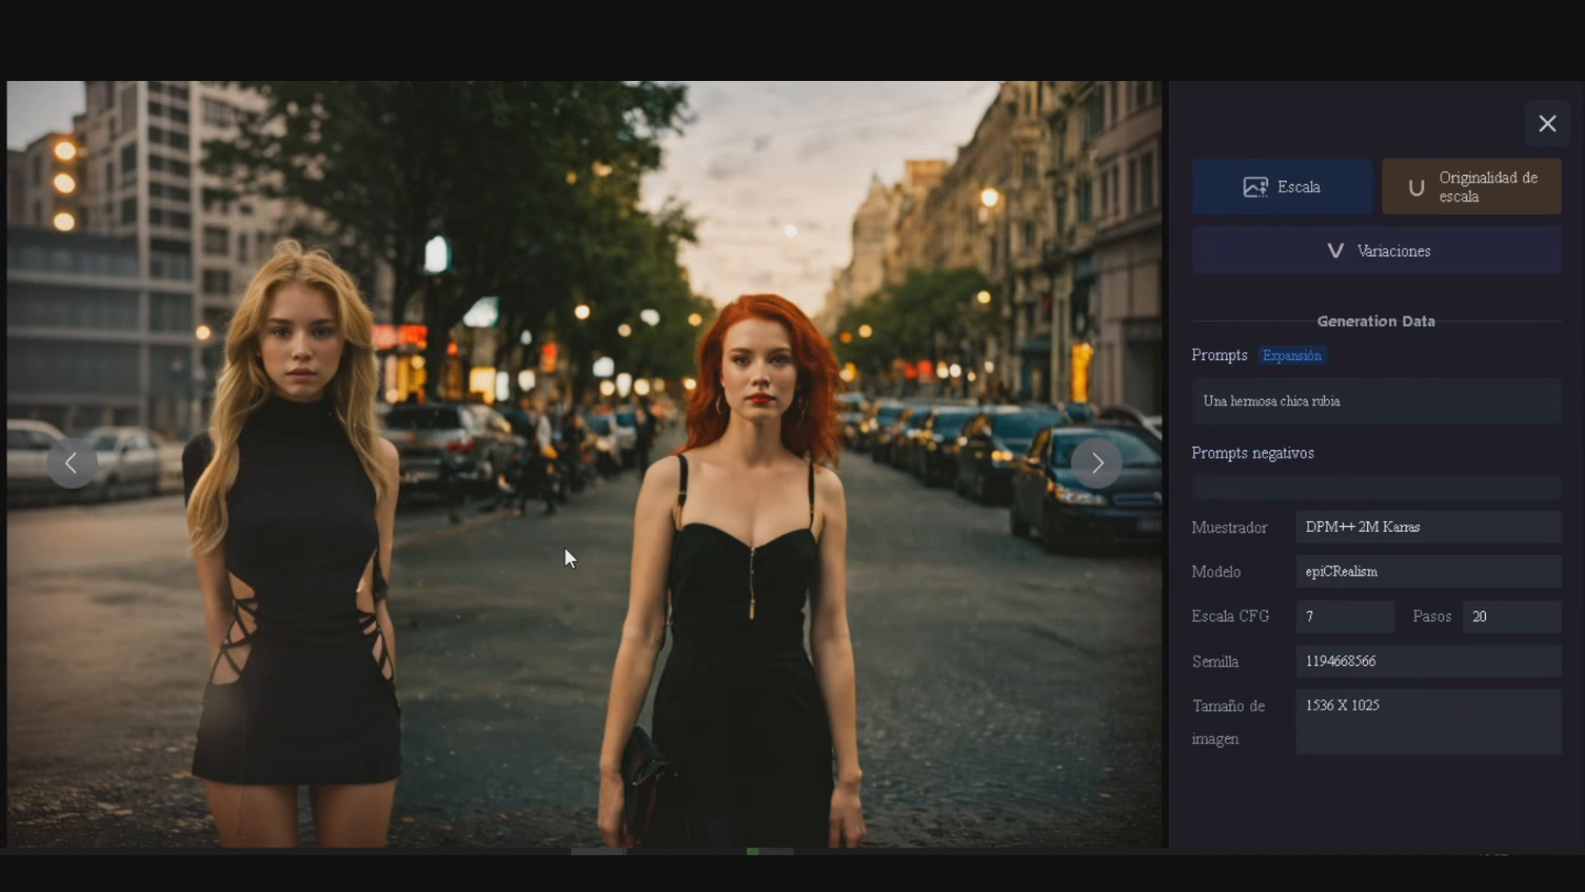
key(Escape)
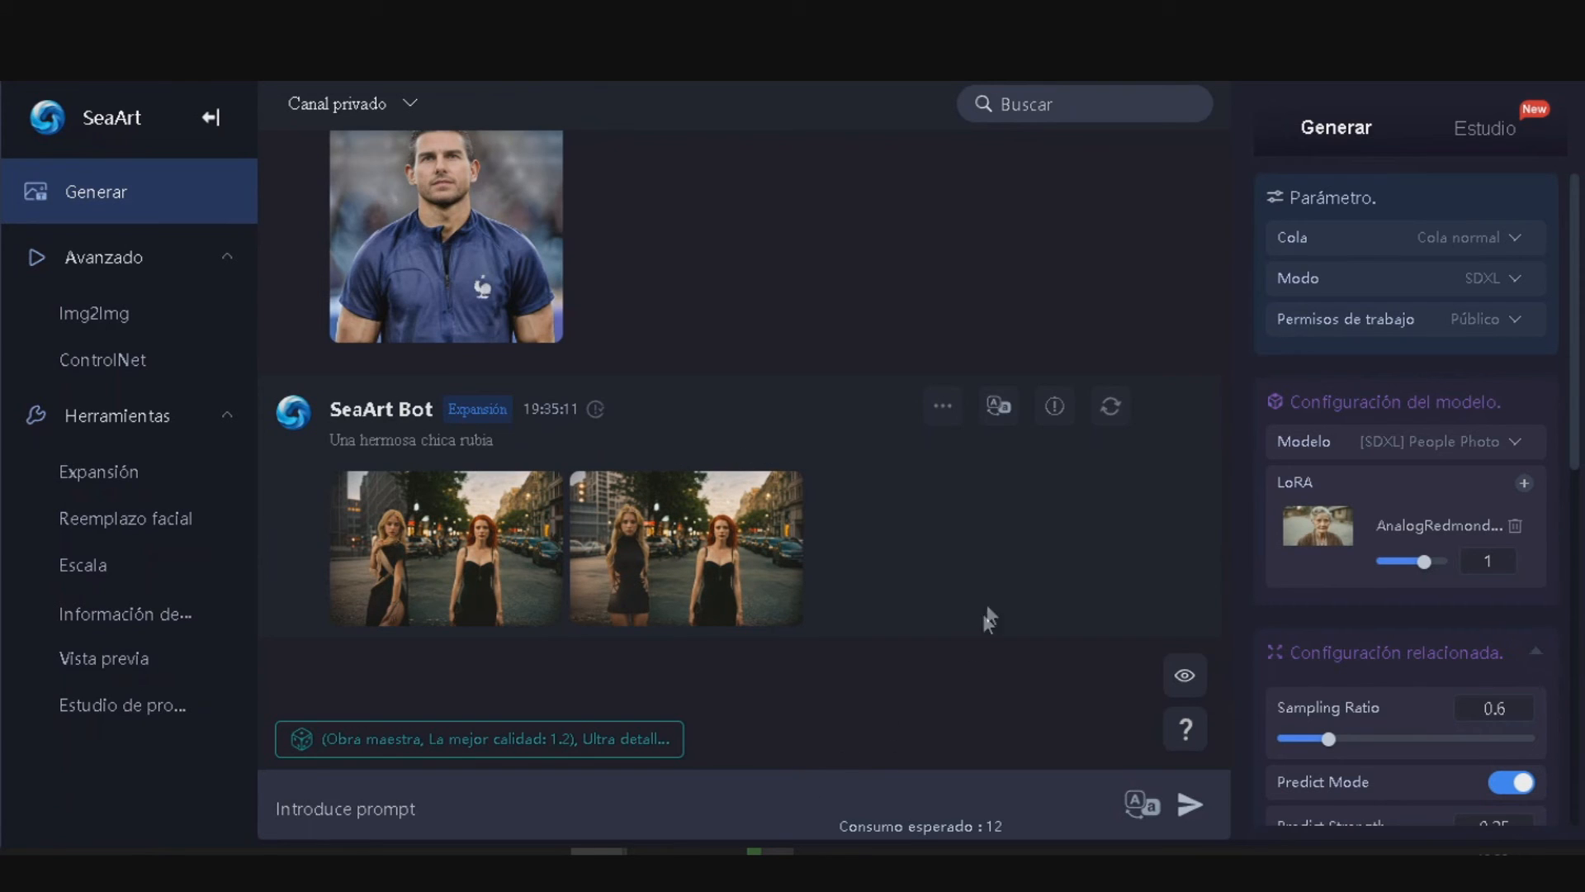
Step: Open the Swift AI page and preview its HD restoration, background removal, sketch-to-image and AI filter tools
mouse_move(749, 523)
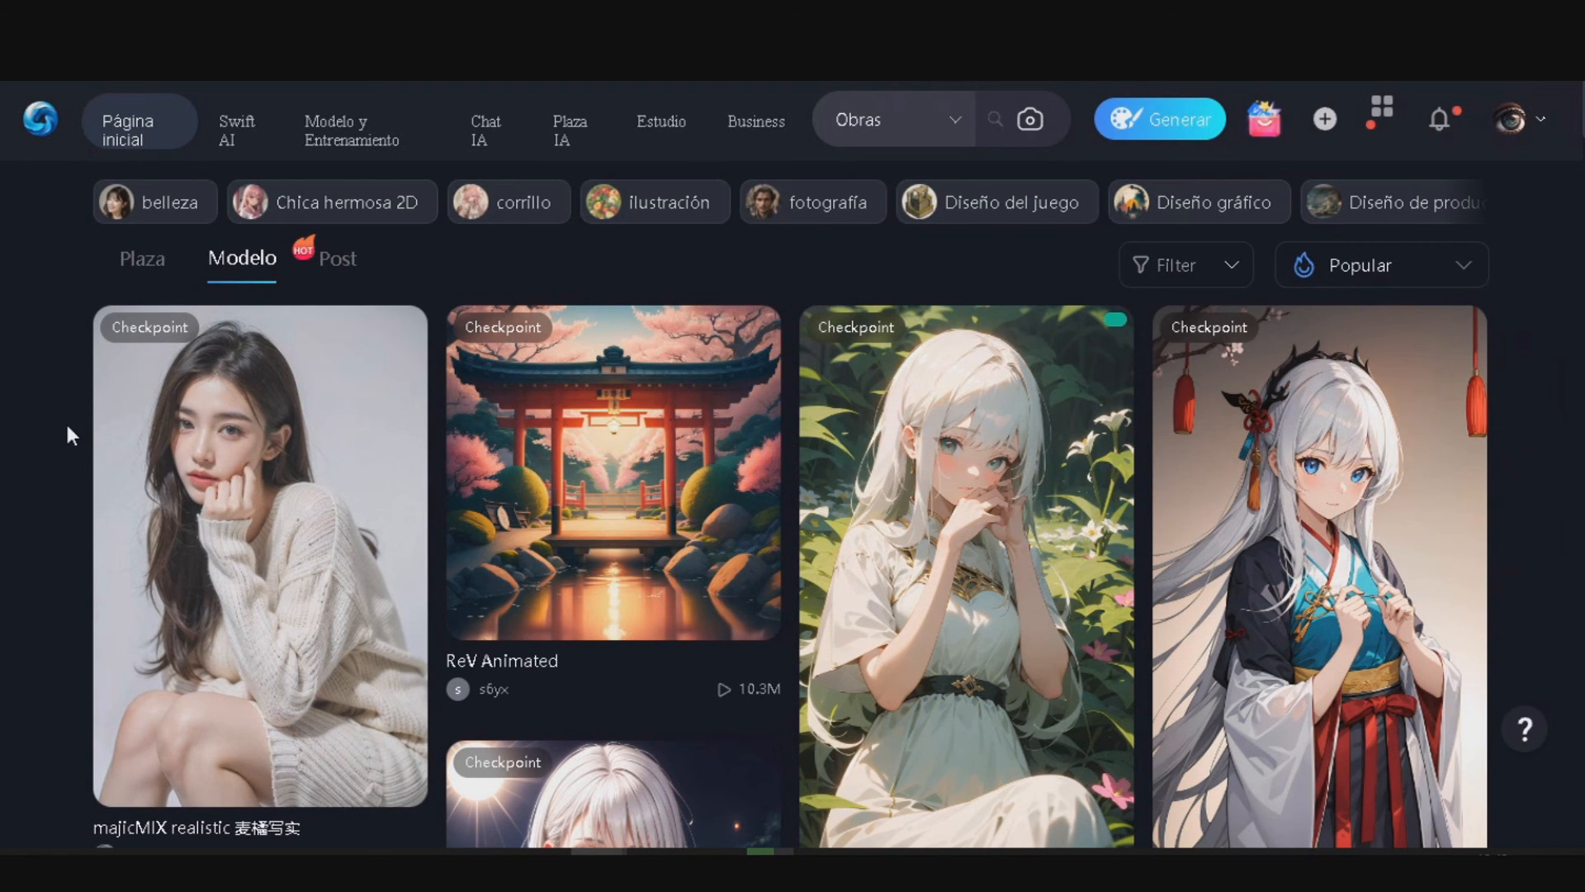
click(257, 133)
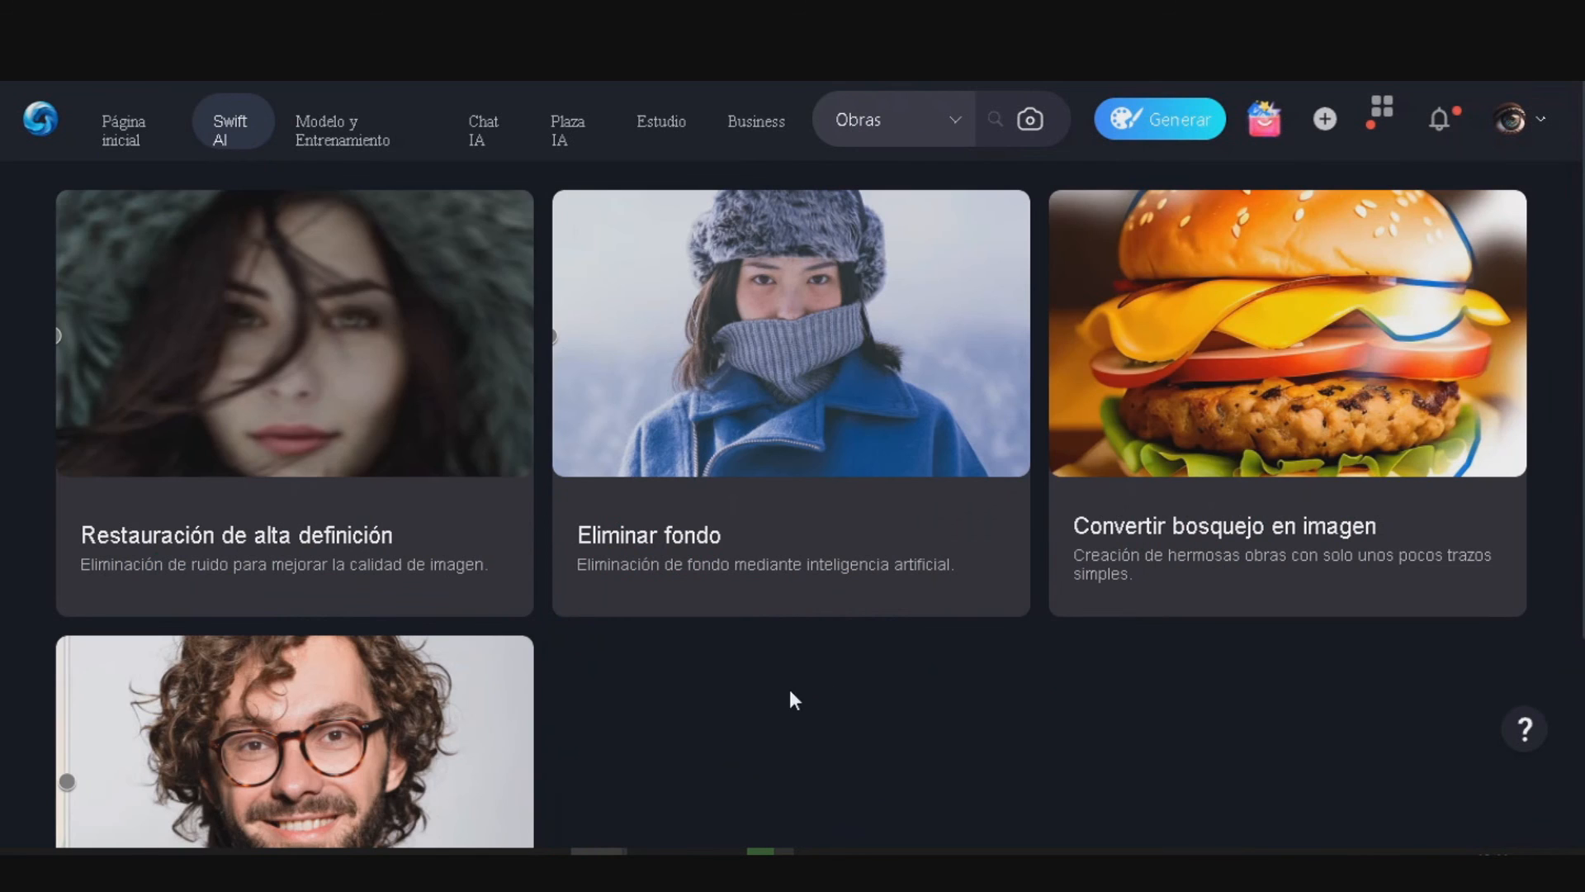
mouse_move(365, 520)
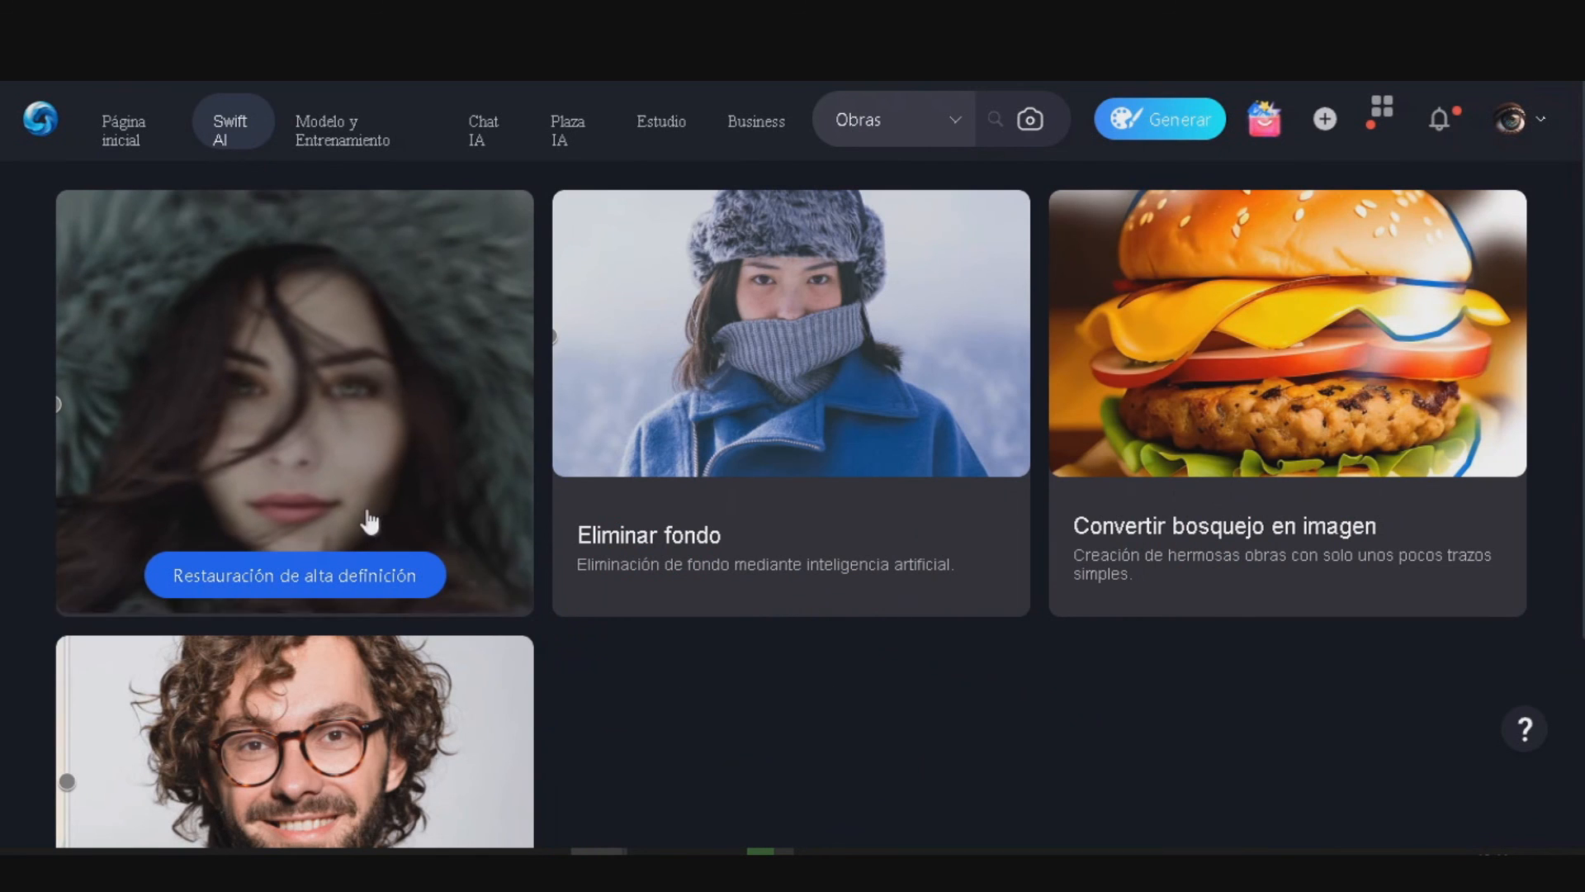
mouse_move(832, 429)
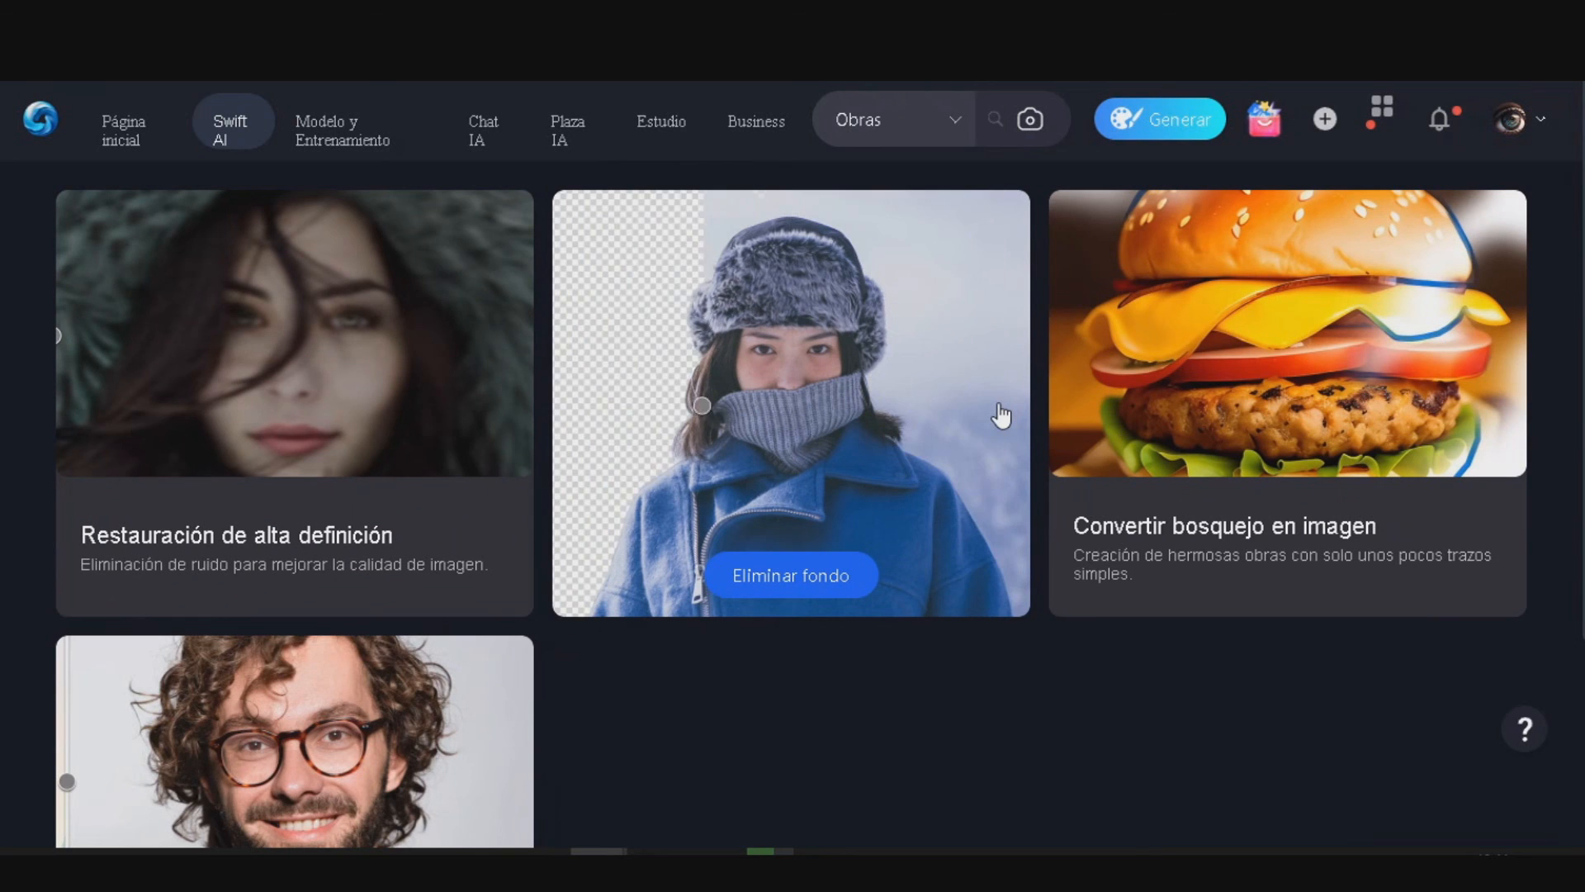
mouse_move(1186, 421)
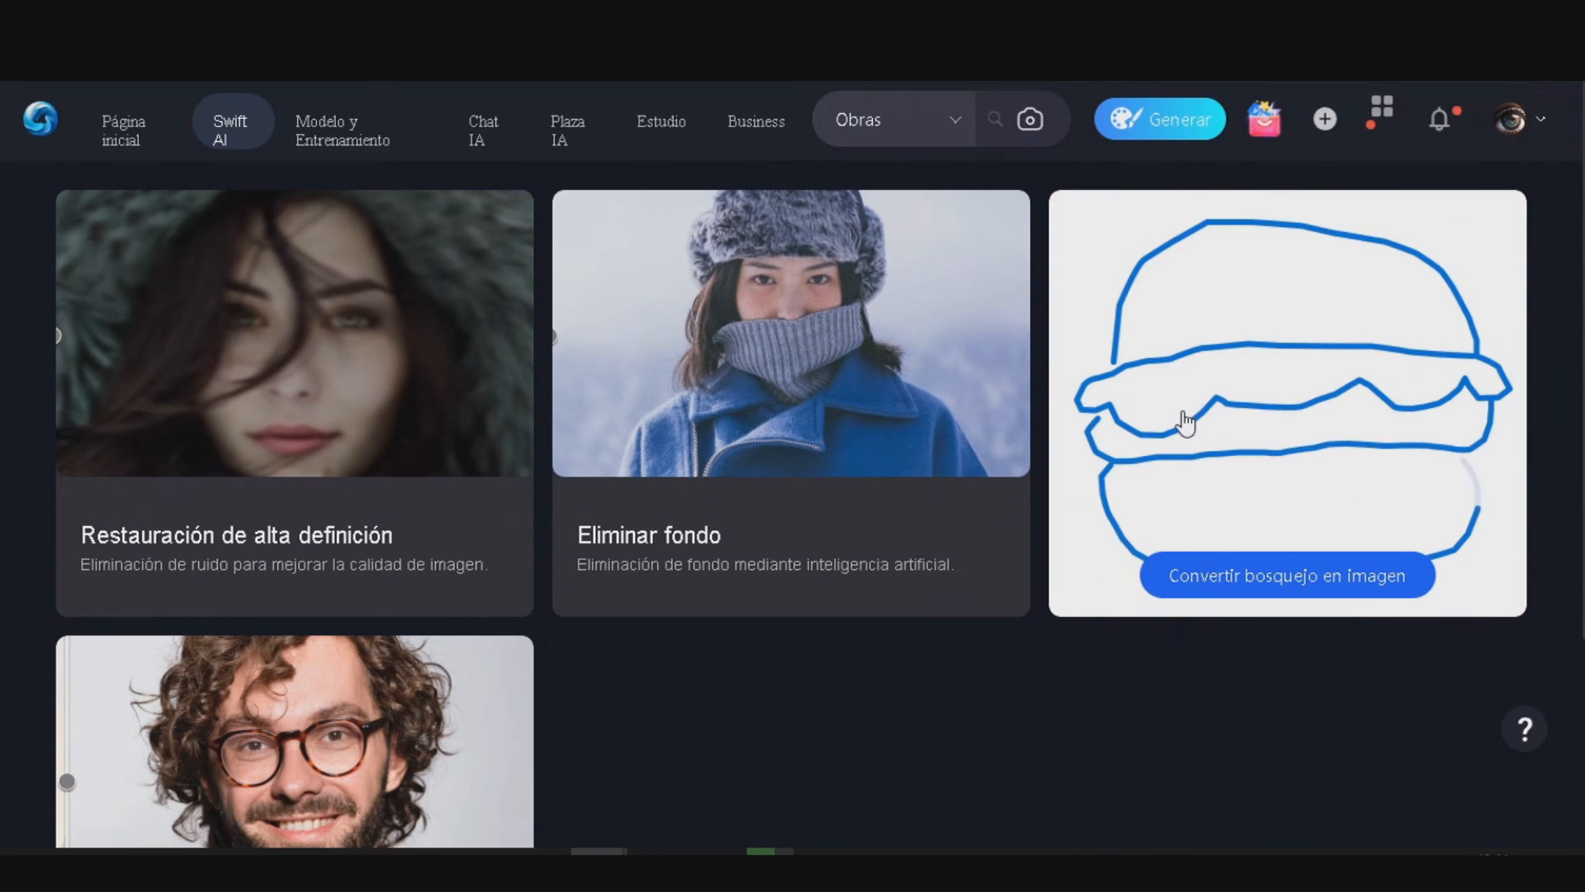
scroll(1164, 462, down, 3)
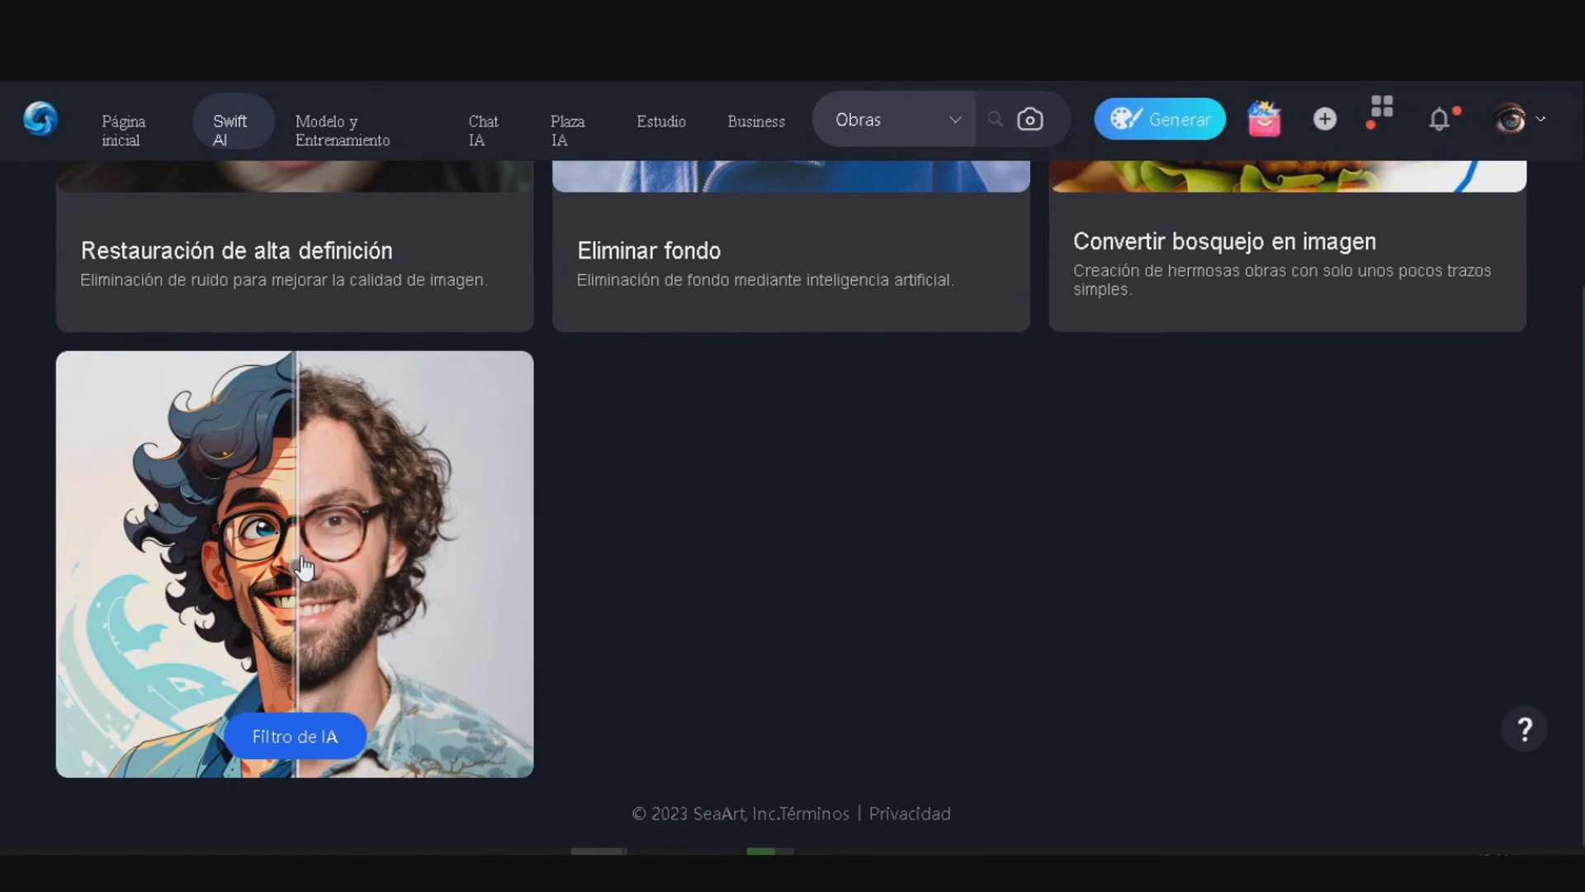
scroll(998, 553, up, 3)
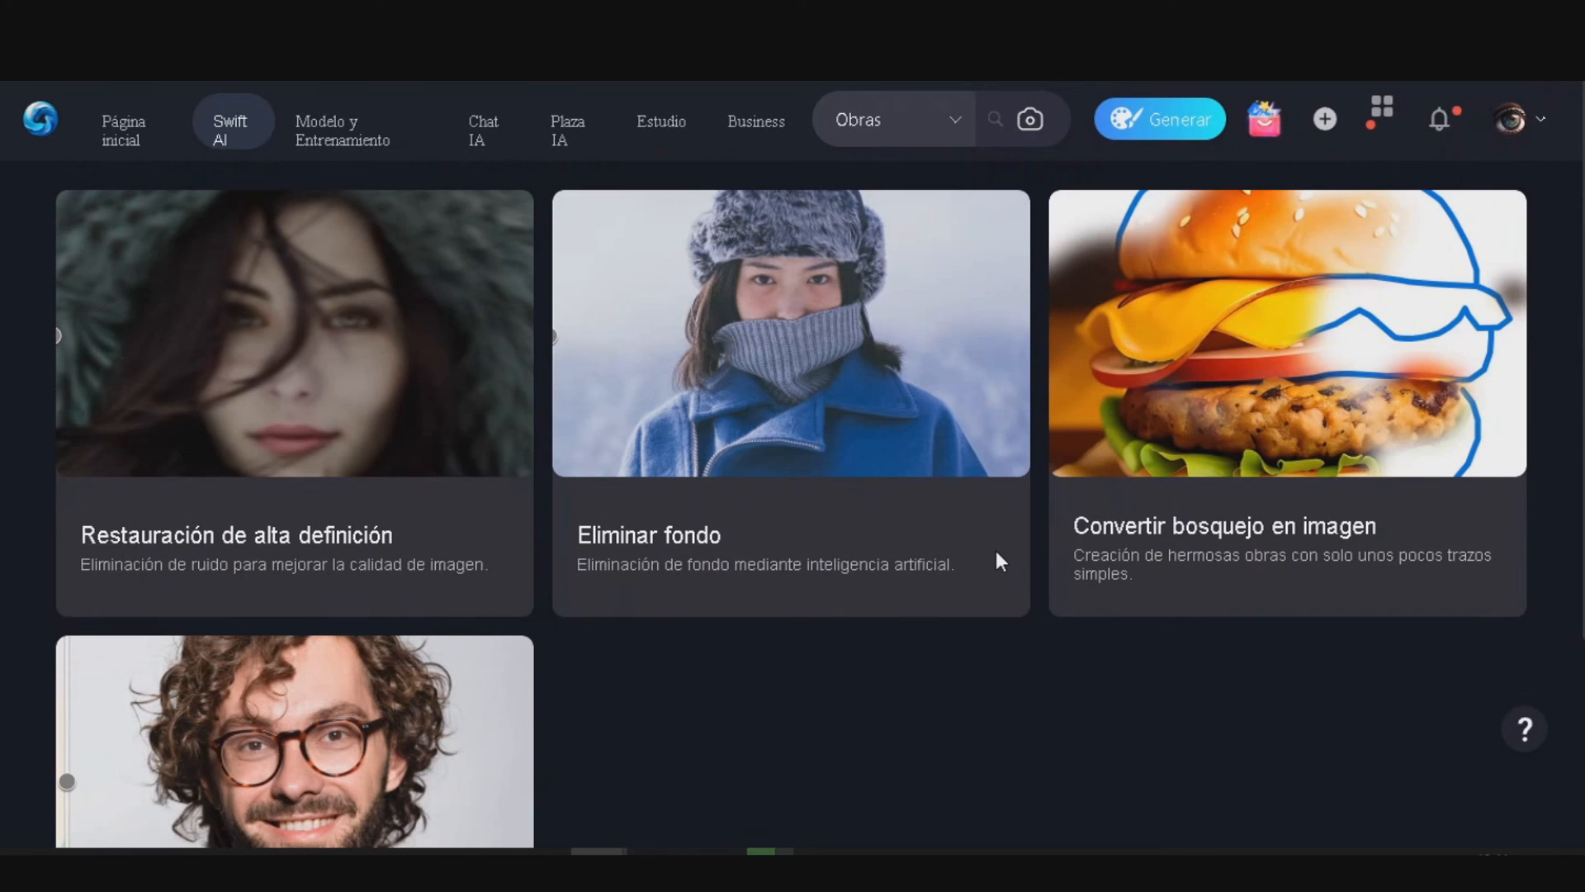